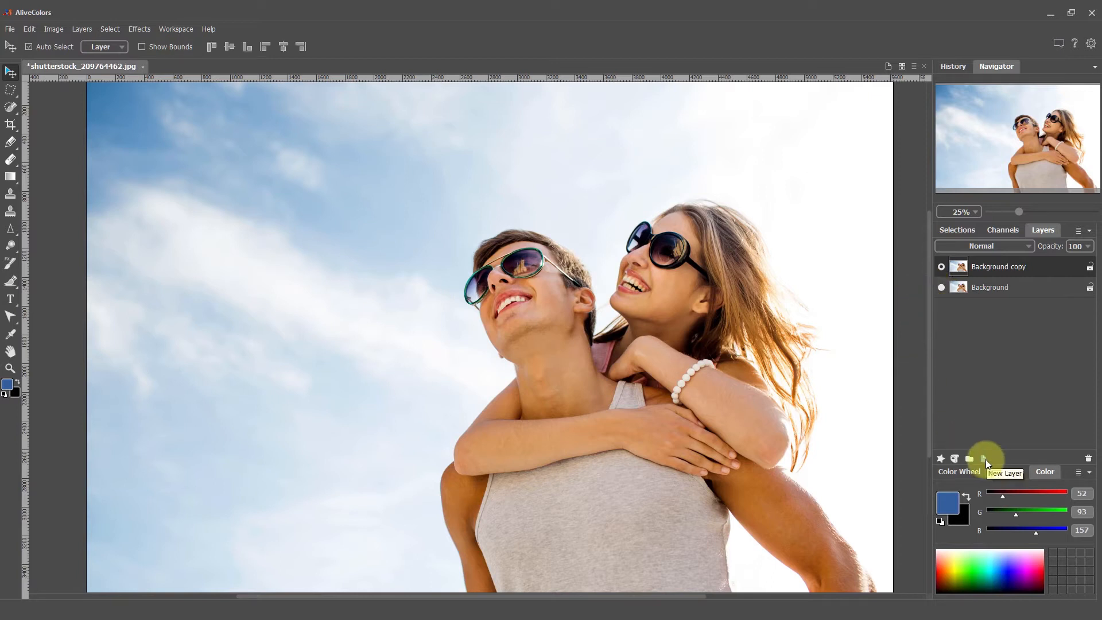
Open the Background copy layer in the AKVIS SmartMask plugin
{"action": "left_click", "coordinate": [136, 29]}
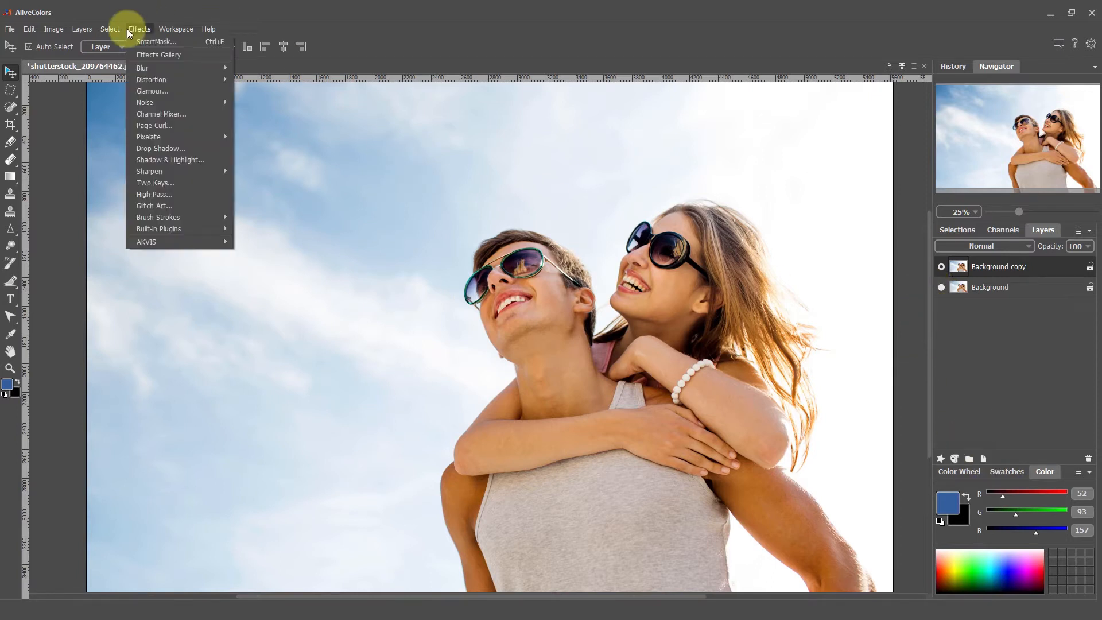
{"action": "mouse_move", "coordinate": [192, 229]}
{"action": "left_click", "coordinate": [277, 334]}
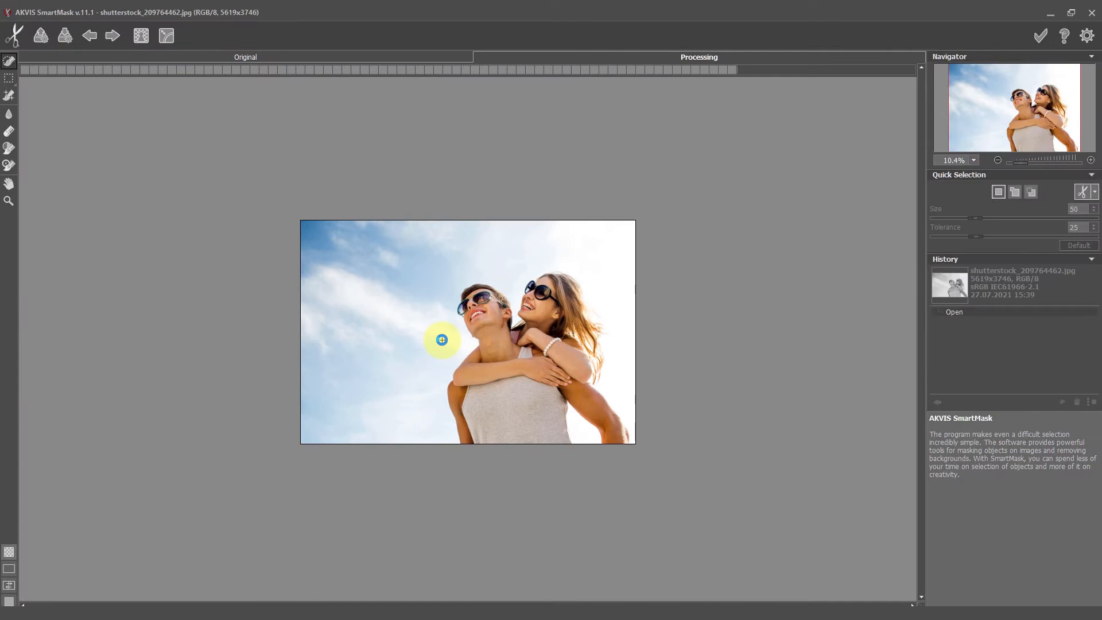
With the Magic Brush, sample the man's skin, green sunglasses frame and dark hair as keep colors
{"action": "scroll", "coordinate": [442, 340], "scroll_direction": "up", "scroll_amount": 1}
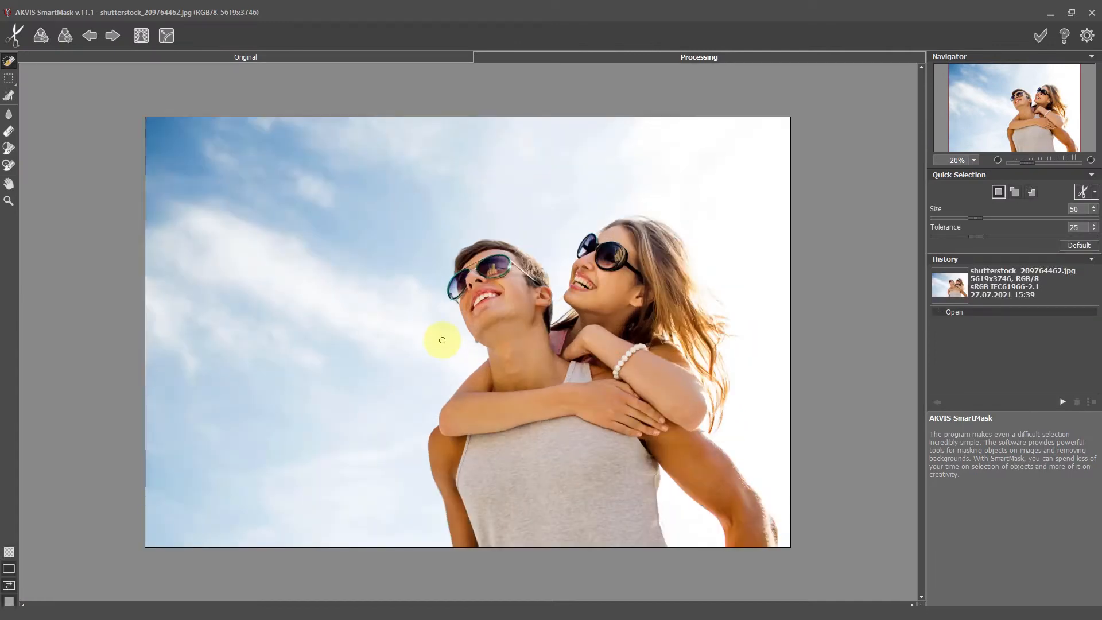
{"action": "left_click", "coordinate": [8, 96]}
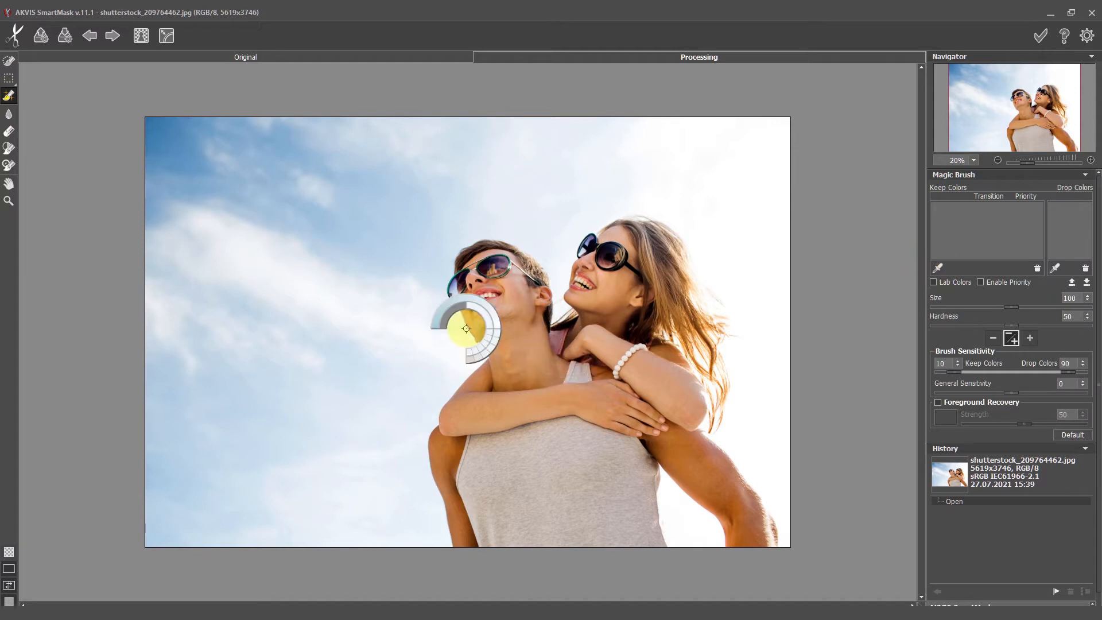
{"action": "scroll", "coordinate": [471, 316], "scroll_direction": "up", "scroll_amount": 2}
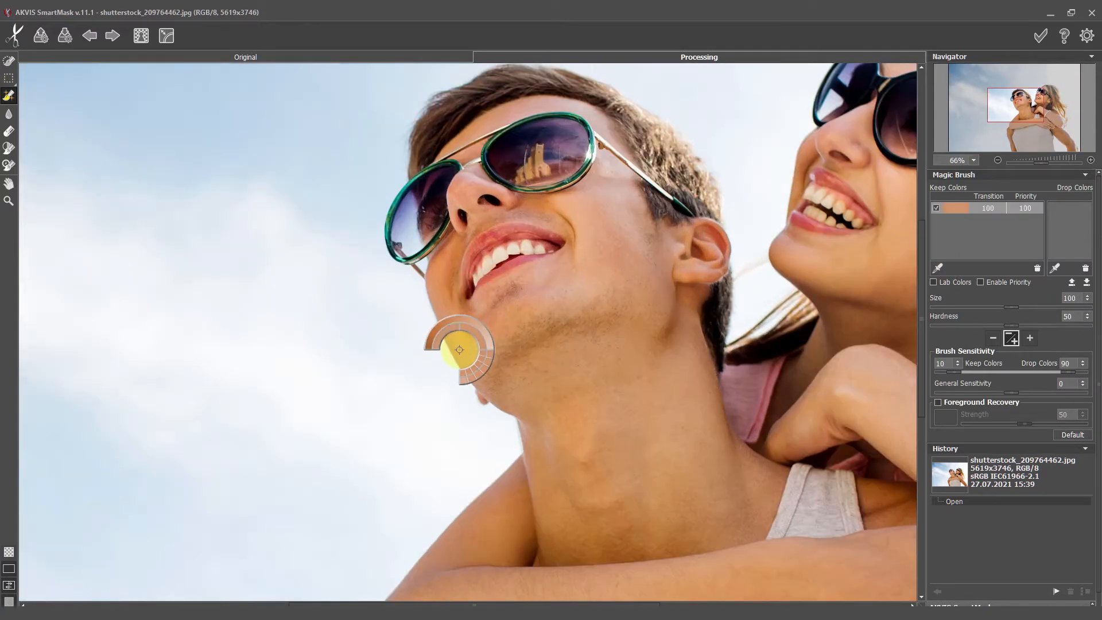
{"action": "left_click", "coordinate": [394, 177], "text": "ctrl"}
{"action": "left_click", "coordinate": [472, 89], "text": "ctrl"}
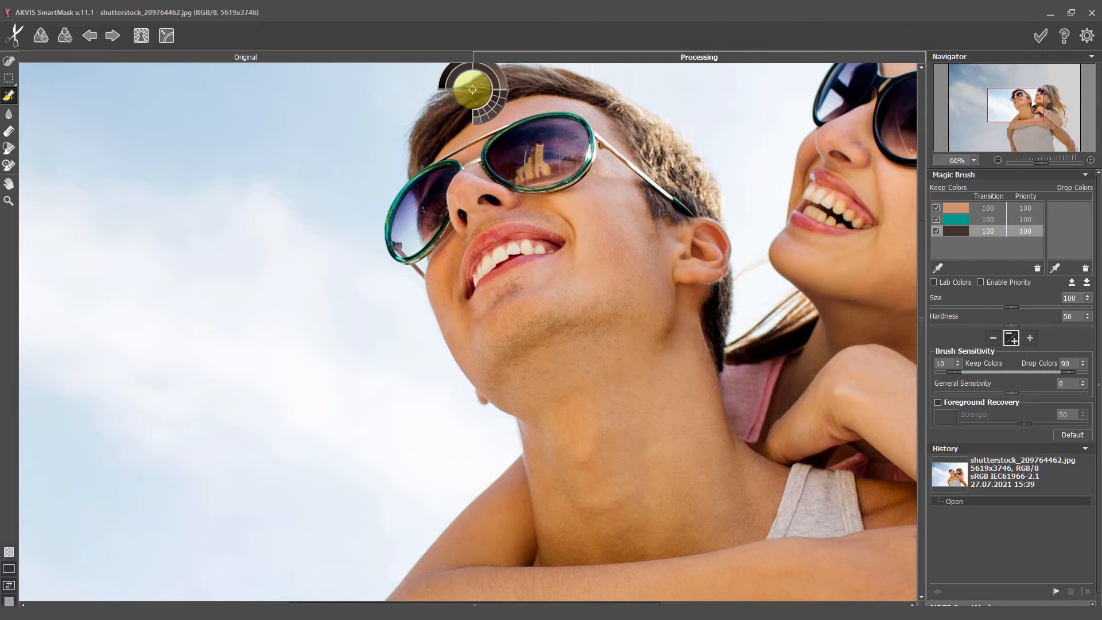
Add the woman's skin tone and the darker skin tones of the man's arm and neck to the keep colors
{"action": "scroll", "coordinate": [543, 369], "scroll_direction": "down", "scroll_amount": 2}
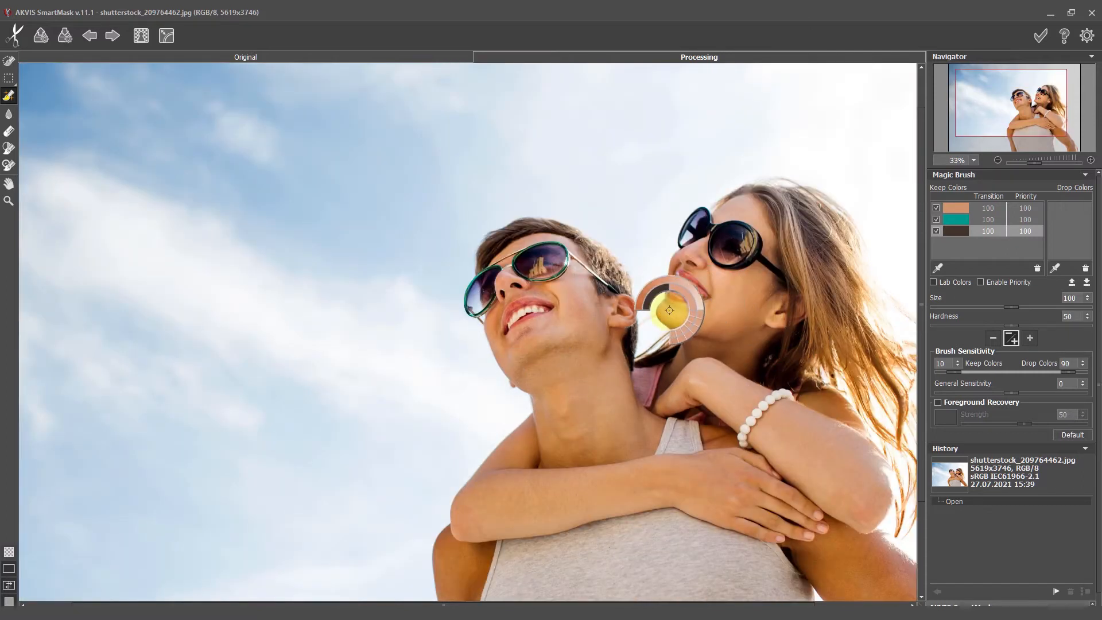
{"action": "left_click", "coordinate": [664, 312], "text": "ctrl"}
{"action": "left_click", "coordinate": [448, 525], "text": "ctrl"}
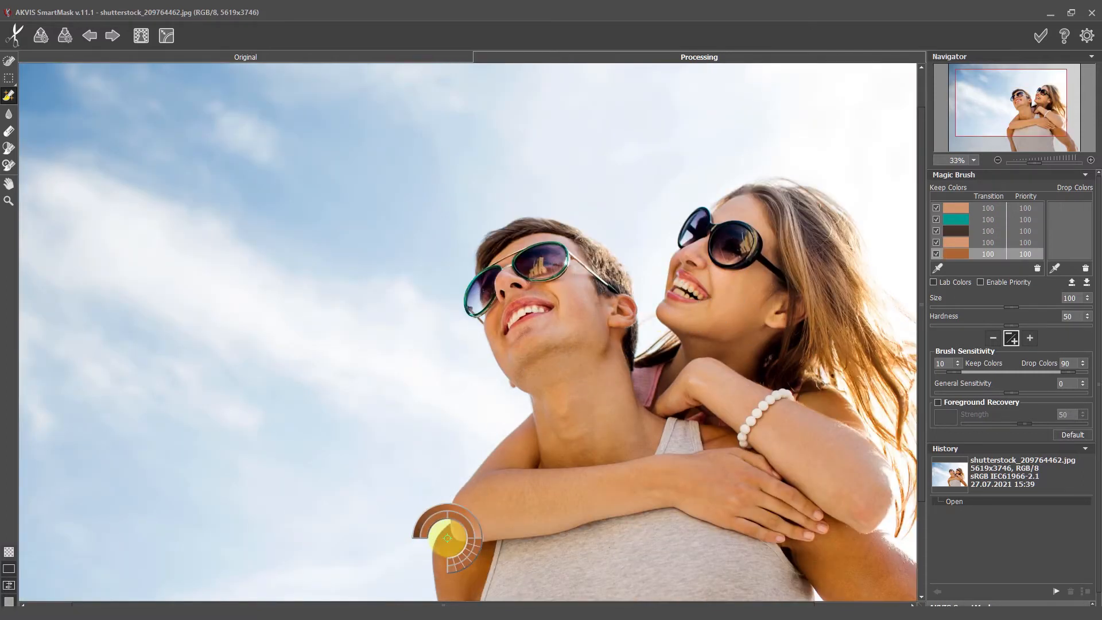
{"action": "scroll", "coordinate": [448, 539], "scroll_direction": "down", "scroll_amount": 1}
{"action": "scroll", "coordinate": [448, 540], "scroll_direction": "down", "scroll_amount": 2}
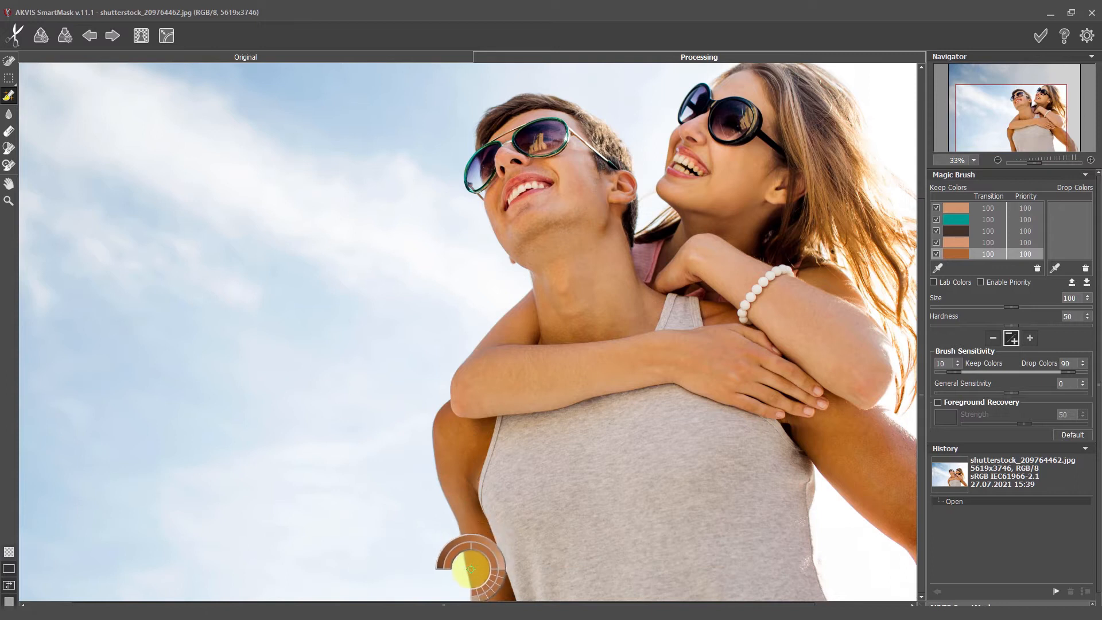
{"action": "left_click", "coordinate": [471, 569], "text": "ctrl"}
{"action": "left_click", "coordinate": [551, 328]}
Sample the white and pale blue sky tones around the couple as drop colors
{"action": "left_click", "coordinate": [1055, 269]}
{"action": "left_click", "coordinate": [522, 283]}
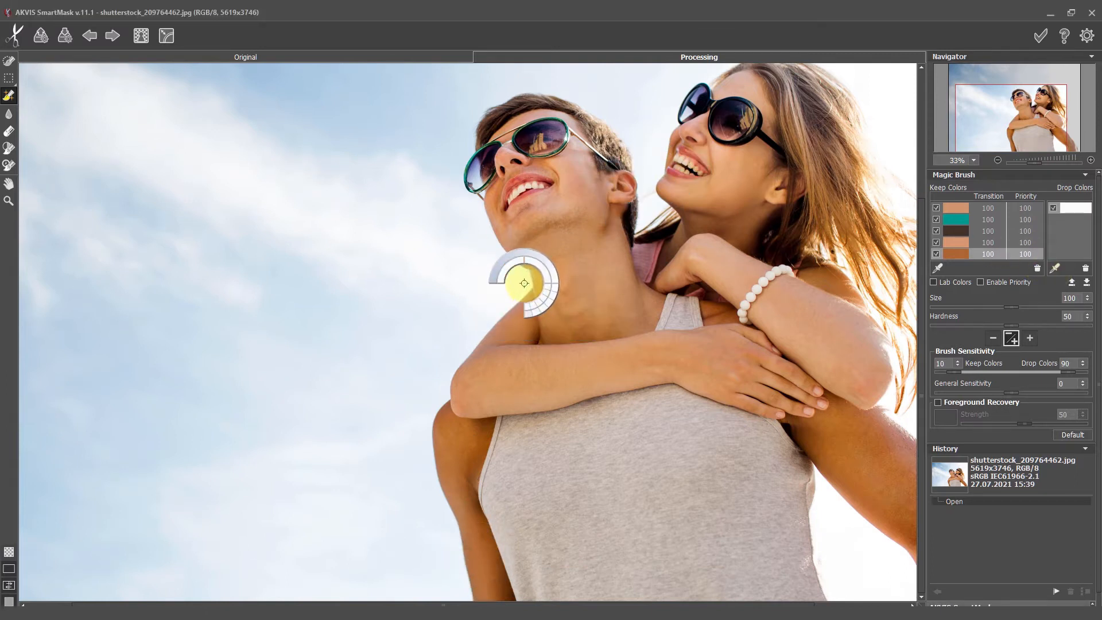
{"action": "left_click", "coordinate": [461, 118]}
{"action": "left_click", "coordinate": [561, 92]}
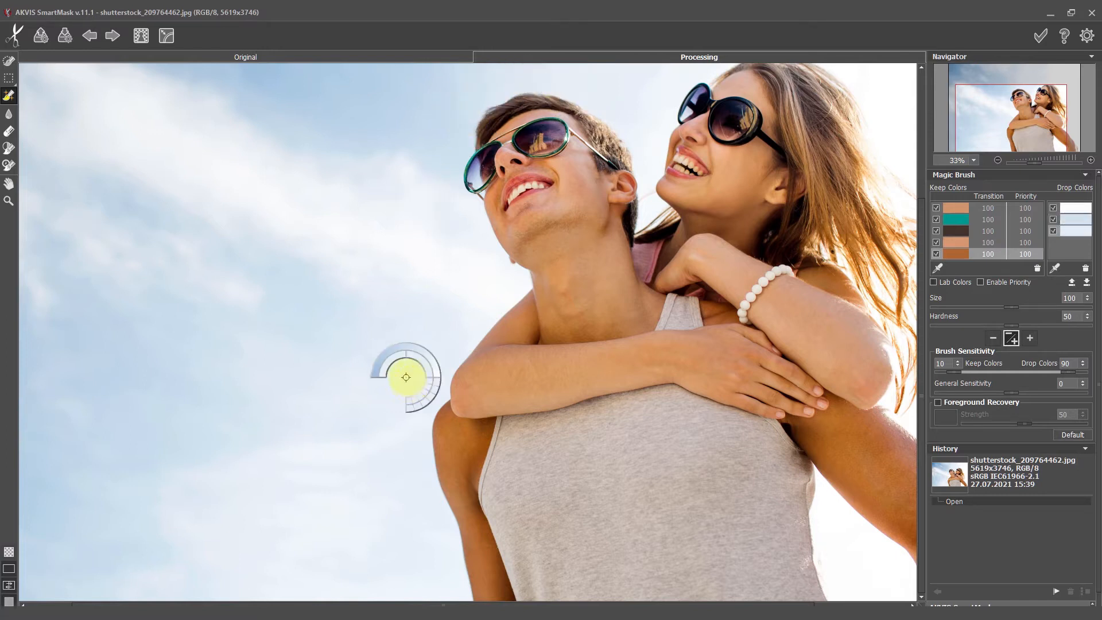
{"action": "left_click", "coordinate": [439, 390]}
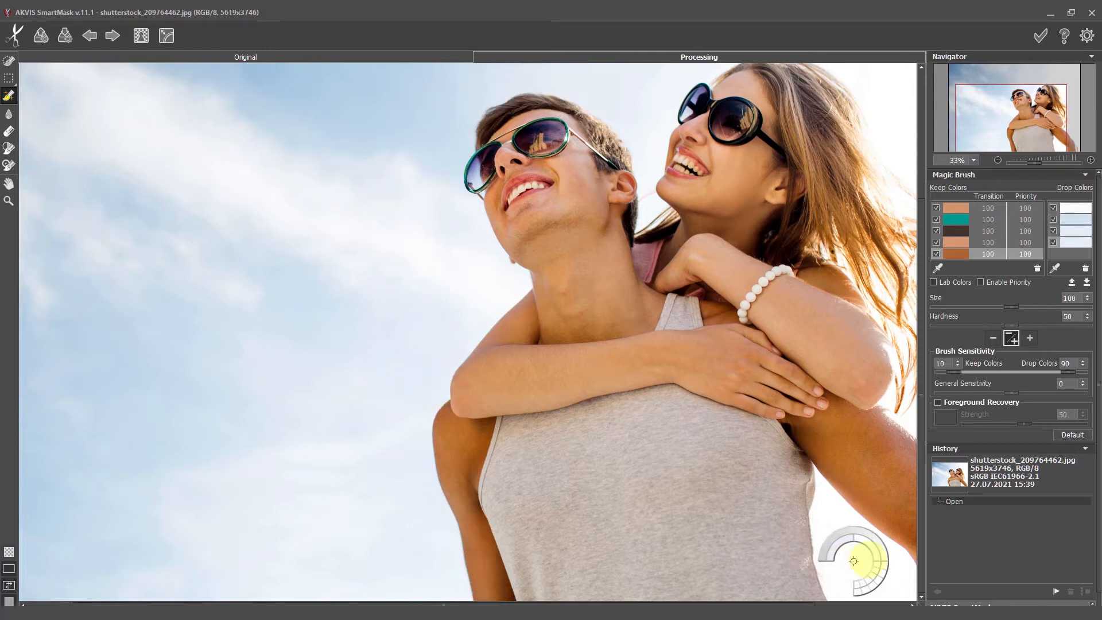
{"action": "left_click", "coordinate": [838, 520]}
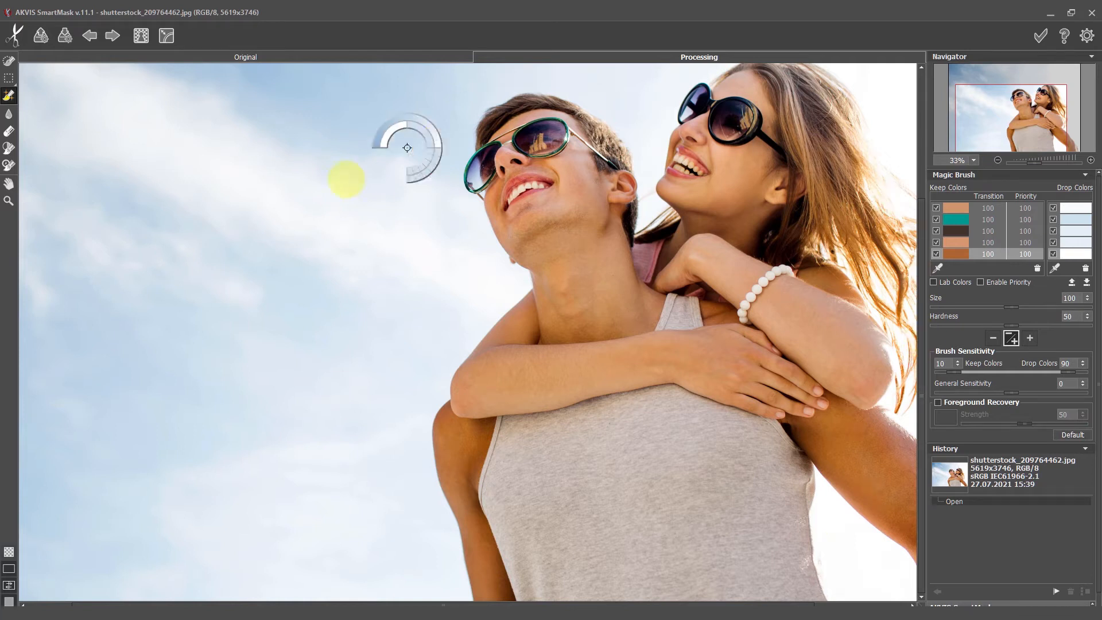
Set the Magic Brush size to 168 and erase the sky from the man's neck down along his arm to the image's lower edge
{"action": "right_click", "coordinate": [477, 300]}
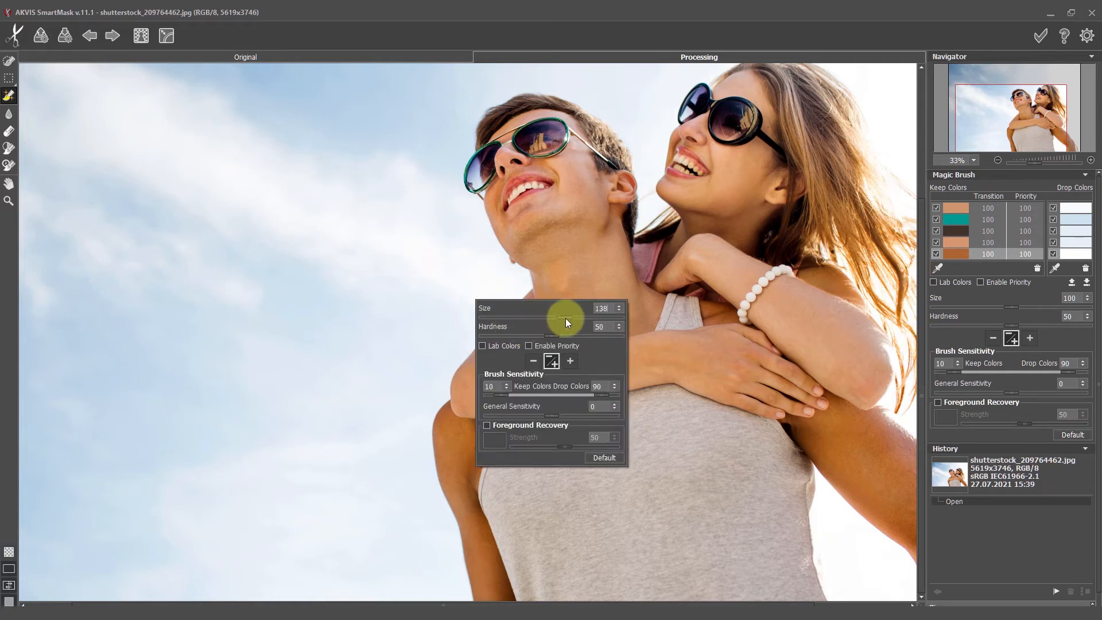
{"action": "left_click", "coordinate": [513, 282]}
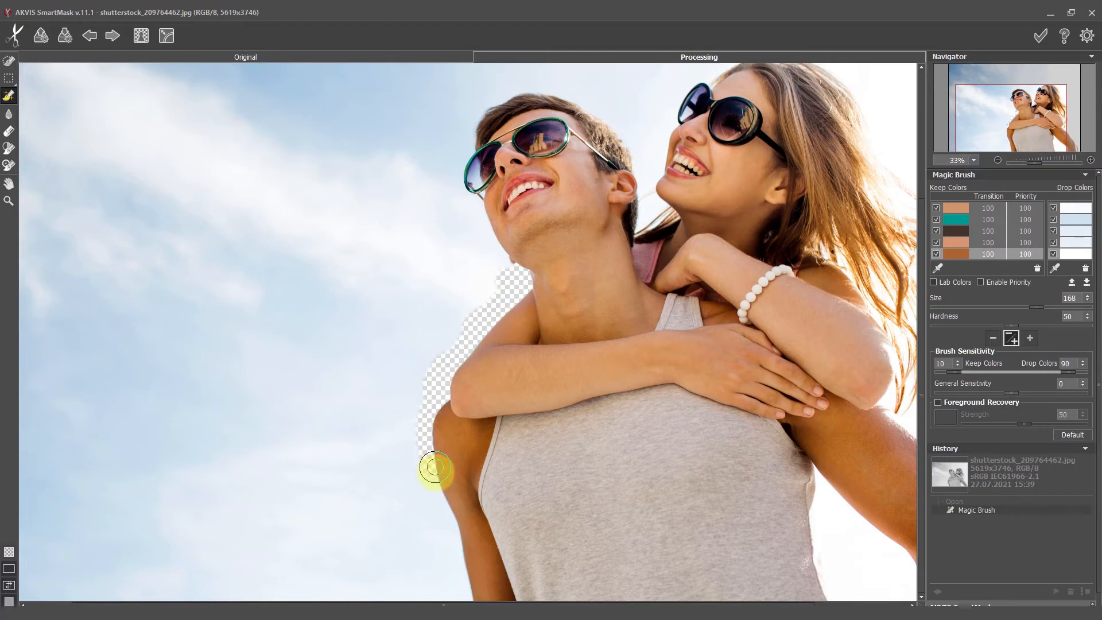
{"action": "left_click_drag", "start_coordinate": [470, 609], "coordinate": [470, 601]}
Erase the sky around the man's face, sunglasses and hair with the Magic Brush
{"action": "scroll", "coordinate": [477, 561], "scroll_direction": "down", "scroll_amount": 3}
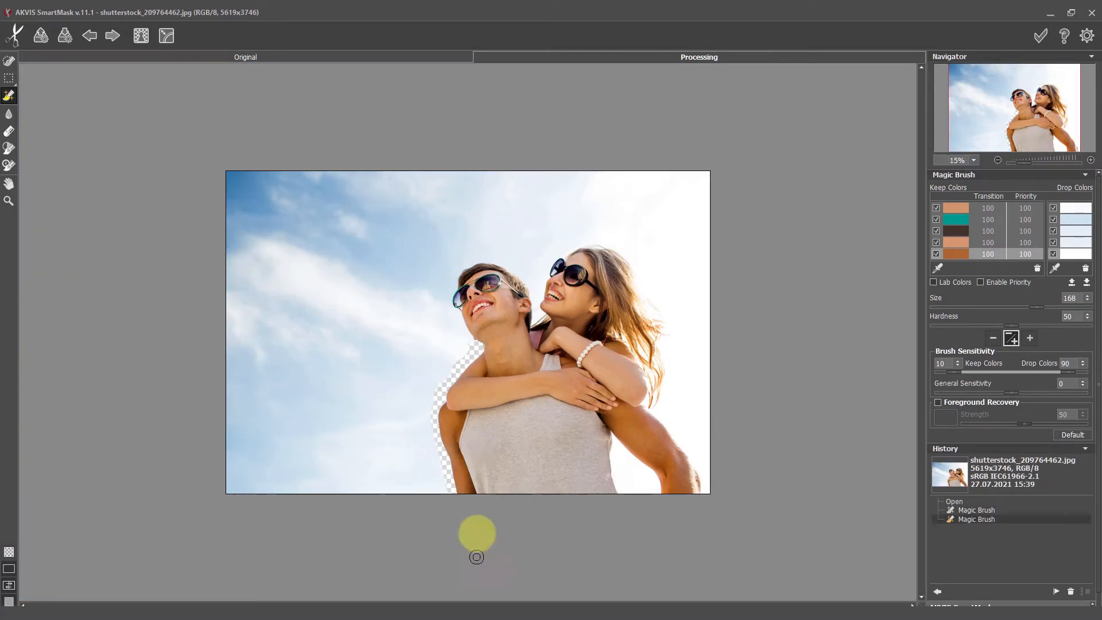
{"action": "scroll", "coordinate": [488, 344], "scroll_direction": "up", "scroll_amount": 6}
{"action": "mouse_move", "coordinate": [457, 345]}
{"action": "left_mouse_down"}
{"action": "mouse_move", "coordinate": [437, 371]}
{"action": "mouse_move", "coordinate": [410, 327]}
{"action": "mouse_move", "coordinate": [319, 88]}
{"action": "mouse_move", "coordinate": [349, 360]}
{"action": "mouse_move", "coordinate": [337, 379]}
{"action": "mouse_move", "coordinate": [327, 308]}
{"action": "mouse_move", "coordinate": [340, 231]}
{"action": "mouse_move", "coordinate": [363, 217]}
{"action": "mouse_move", "coordinate": [334, 256]}
{"action": "mouse_move", "coordinate": [390, 206]}
{"action": "mouse_move", "coordinate": [483, 189]}
{"action": "mouse_move", "coordinate": [616, 241]}
{"action": "mouse_move", "coordinate": [657, 280]}
{"action": "mouse_move", "coordinate": [680, 358]}
{"action": "left_mouse_up"}
{"action": "scroll", "coordinate": [322, 150], "scroll_direction": "down", "scroll_amount": 1}
{"action": "left_click_drag", "start_coordinate": [687, 398], "coordinate": [684, 469]}
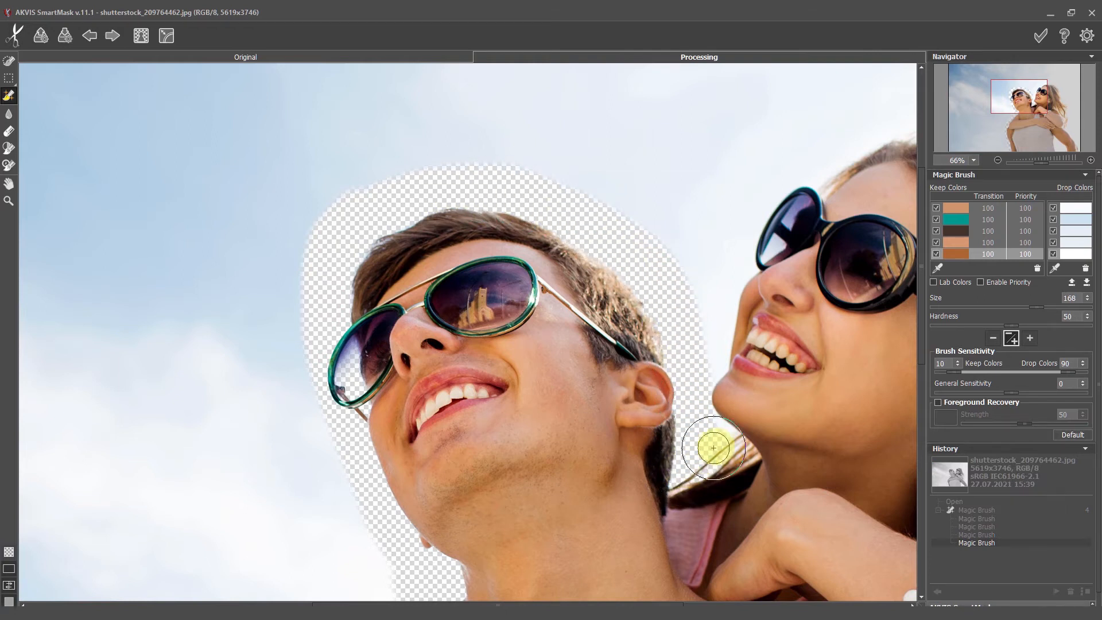
Erase the background between the two faces and around the woman's head with the Magic Brush
{"action": "mouse_move", "coordinate": [705, 396]}
{"action": "left_mouse_down"}
{"action": "mouse_move", "coordinate": [741, 265]}
{"action": "mouse_move", "coordinate": [806, 194]}
{"action": "mouse_move", "coordinate": [796, 175]}
{"action": "mouse_move", "coordinate": [722, 264]}
{"action": "mouse_move", "coordinate": [719, 211]}
{"action": "mouse_move", "coordinate": [874, 129]}
{"action": "mouse_move", "coordinate": [832, 153]}
{"action": "mouse_move", "coordinate": [541, 190]}
{"action": "mouse_move", "coordinate": [461, 180]}
{"action": "mouse_move", "coordinate": [588, 198]}
{"action": "mouse_move", "coordinate": [652, 225]}
{"action": "mouse_move", "coordinate": [702, 270]}
{"action": "mouse_move", "coordinate": [733, 347]}
{"action": "mouse_move", "coordinate": [751, 498]}
{"action": "mouse_move", "coordinate": [820, 524]}
{"action": "mouse_move", "coordinate": [761, 372]}
{"action": "mouse_move", "coordinate": [861, 522]}
{"action": "left_mouse_up"}
{"action": "key", "text": "space"}
{"action": "scroll", "coordinate": [862, 522], "scroll_direction": "down", "scroll_amount": 3}
{"action": "scroll", "coordinate": [785, 340], "scroll_direction": "up", "scroll_amount": 3}
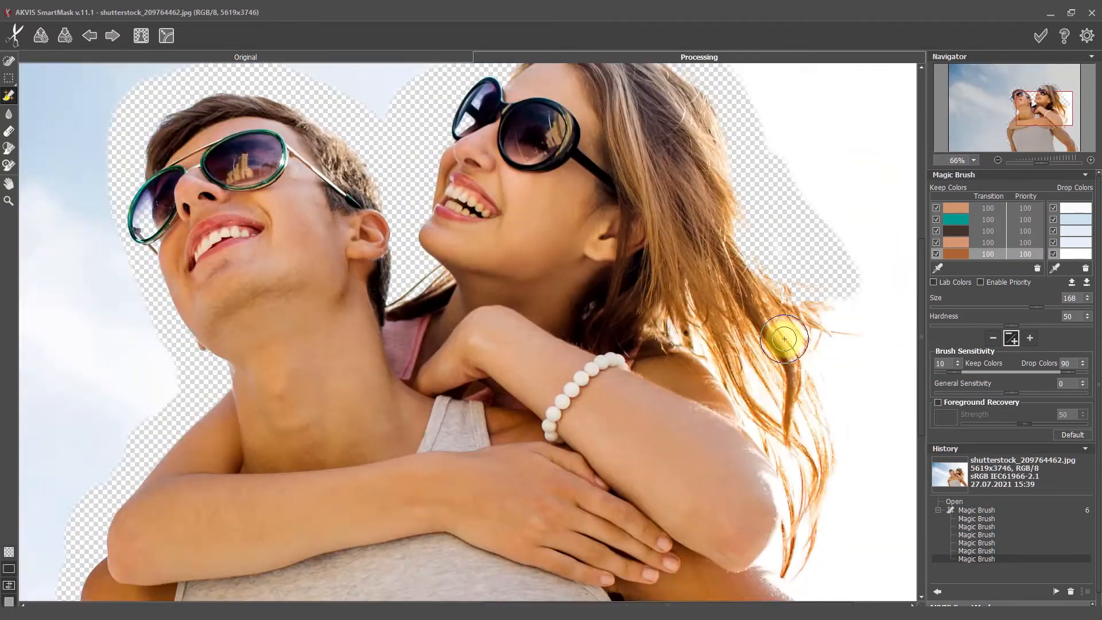
Erase the white background around the woman's loose hair strands and along the outer edge of the man's other arm
{"action": "mouse_move", "coordinate": [834, 279]}
{"action": "left_mouse_down"}
{"action": "mouse_move", "coordinate": [830, 414]}
{"action": "mouse_move", "coordinate": [795, 319]}
{"action": "mouse_move", "coordinate": [701, 340]}
{"action": "mouse_move", "coordinate": [650, 304]}
{"action": "mouse_move", "coordinate": [827, 533]}
{"action": "mouse_move", "coordinate": [857, 486]}
{"action": "mouse_move", "coordinate": [870, 501]}
{"action": "mouse_move", "coordinate": [663, 193]}
{"action": "mouse_move", "coordinate": [695, 179]}
{"action": "mouse_move", "coordinate": [680, 254]}
{"action": "mouse_move", "coordinate": [659, 285]}
{"action": "mouse_move", "coordinate": [681, 211]}
{"action": "mouse_move", "coordinate": [674, 286]}
{"action": "mouse_move", "coordinate": [689, 323]}
{"action": "mouse_move", "coordinate": [776, 404]}
{"action": "mouse_move", "coordinate": [869, 555]}
{"action": "mouse_move", "coordinate": [884, 580]}
{"action": "left_mouse_up"}
{"action": "mouse_move", "coordinate": [827, 424]}
{"action": "left_mouse_down"}
{"action": "mouse_move", "coordinate": [901, 430]}
{"action": "mouse_move", "coordinate": [863, 468]}
{"action": "mouse_move", "coordinate": [765, 296]}
{"action": "mouse_move", "coordinate": [723, 268]}
{"action": "mouse_move", "coordinate": [730, 244]}
{"action": "mouse_move", "coordinate": [791, 285]}
{"action": "mouse_move", "coordinate": [874, 261]}
{"action": "mouse_move", "coordinate": [894, 221]}
{"action": "mouse_move", "coordinate": [874, 186]}
{"action": "mouse_move", "coordinate": [782, 187]}
{"action": "left_mouse_up"}
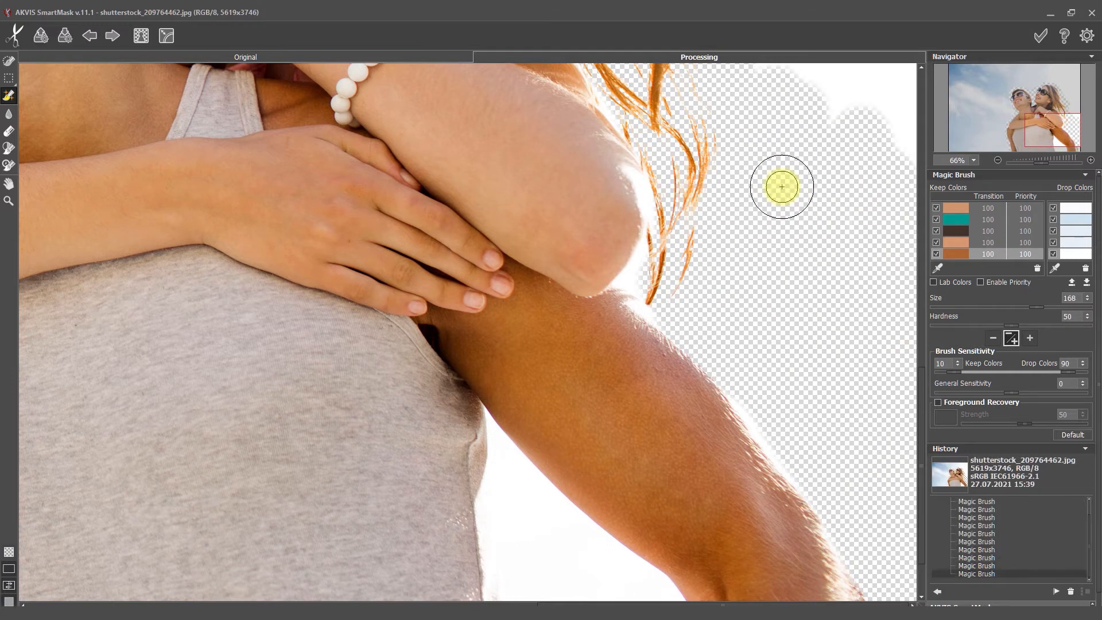
{"action": "scroll", "coordinate": [789, 180], "scroll_direction": "down", "scroll_amount": 2}
{"action": "scroll", "coordinate": [689, 312], "scroll_direction": "up", "scroll_amount": 2}
{"action": "mouse_move", "coordinate": [901, 472]}
{"action": "left_mouse_down"}
{"action": "mouse_move", "coordinate": [904, 377]}
{"action": "mouse_move", "coordinate": [839, 381]}
{"action": "mouse_move", "coordinate": [815, 344]}
{"action": "left_mouse_up"}
{"action": "scroll", "coordinate": [752, 511], "scroll_direction": "down", "scroll_amount": 2}
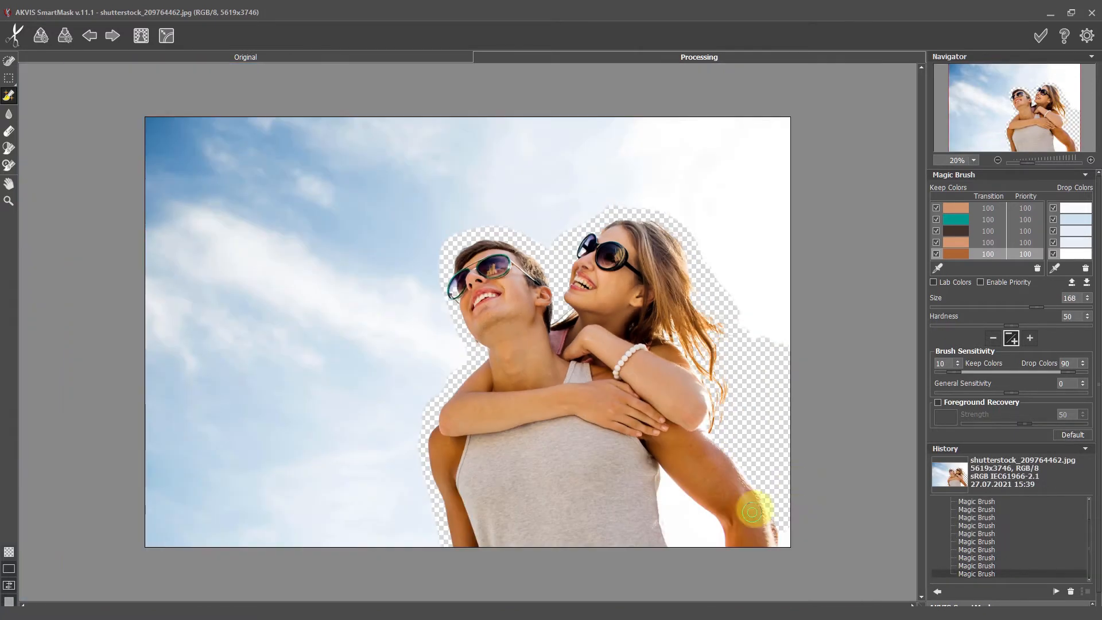
Erase the white background in the gap between the man's torso and his bent arm with the Magic Brush
{"action": "scroll", "coordinate": [699, 536], "scroll_direction": "up", "scroll_amount": 4}
{"action": "mouse_move", "coordinate": [706, 529]}
{"action": "left_mouse_down"}
{"action": "mouse_move", "coordinate": [760, 514]}
{"action": "mouse_move", "coordinate": [581, 351]}
{"action": "mouse_move", "coordinate": [755, 563]}
{"action": "left_mouse_up"}
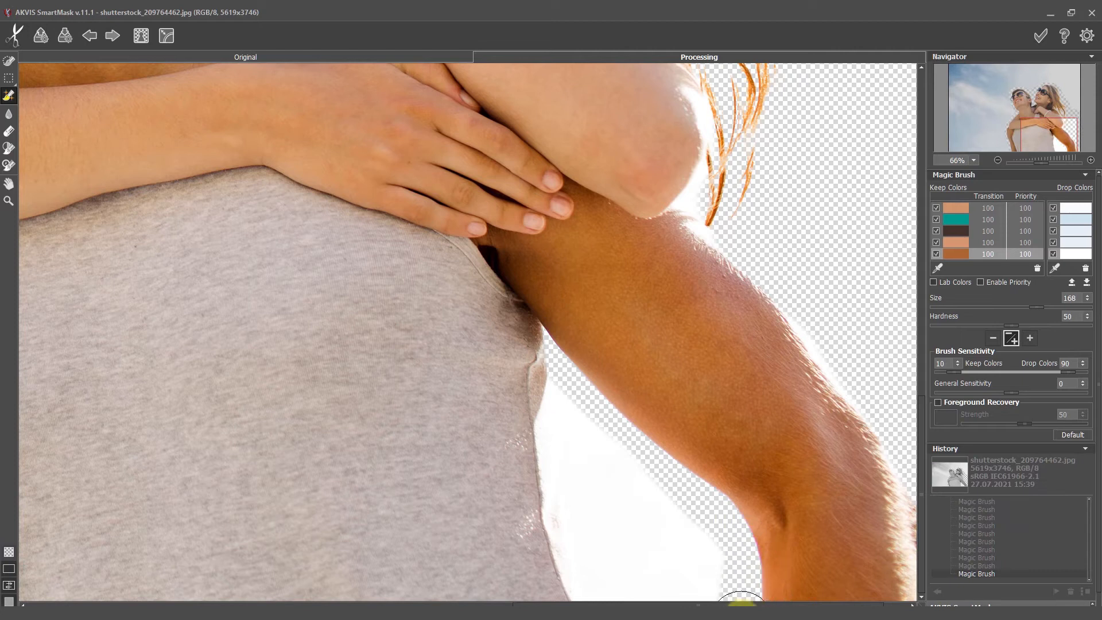
{"action": "mouse_move", "coordinate": [699, 614]}
{"action": "left_mouse_down"}
{"action": "mouse_move", "coordinate": [635, 573]}
{"action": "mouse_move", "coordinate": [597, 476]}
{"action": "left_mouse_up"}
{"action": "mouse_move", "coordinate": [578, 371]}
{"action": "left_mouse_down"}
{"action": "mouse_move", "coordinate": [564, 402]}
{"action": "mouse_move", "coordinate": [570, 482]}
{"action": "mouse_move", "coordinate": [625, 619]}
{"action": "mouse_move", "coordinate": [581, 524]}
{"action": "mouse_move", "coordinate": [597, 580]}
{"action": "left_mouse_up"}
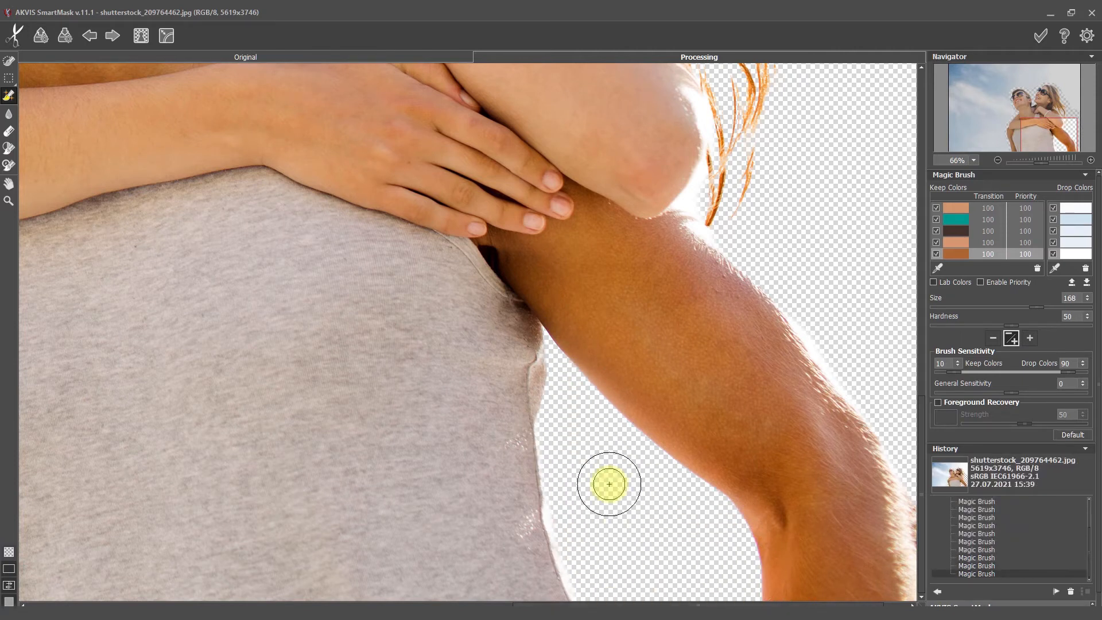
Set the Magic Brush size to 500 and widen the erased area above and beside the couple
{"action": "key", "text": "ctrl+minus"}
{"action": "right_click", "coordinate": [362, 285]}
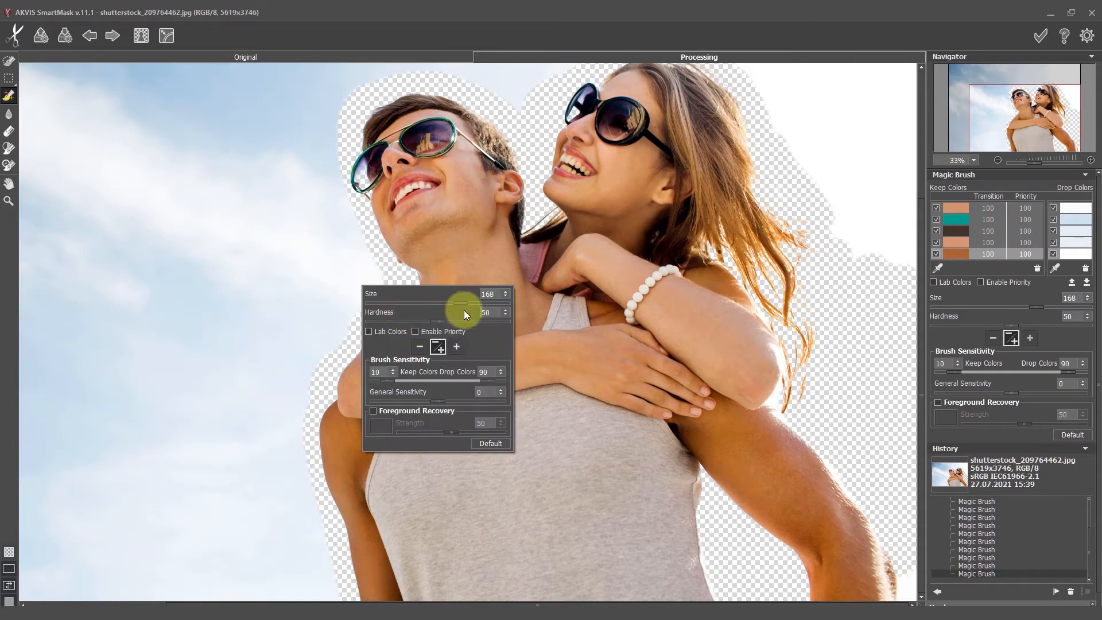
{"action": "left_click_drag", "start_coordinate": [463, 301], "coordinate": [533, 300]}
{"action": "mouse_move", "coordinate": [312, 367]}
{"action": "left_mouse_down"}
{"action": "mouse_move", "coordinate": [308, 595]}
{"action": "mouse_move", "coordinate": [308, 160]}
{"action": "mouse_move", "coordinate": [320, 209]}
{"action": "mouse_move", "coordinate": [356, 67]}
{"action": "mouse_move", "coordinate": [484, 108]}
{"action": "mouse_move", "coordinate": [488, 283]}
{"action": "left_mouse_up"}
{"action": "mouse_move", "coordinate": [396, 197]}
{"action": "left_mouse_down"}
{"action": "mouse_move", "coordinate": [520, 258]}
{"action": "mouse_move", "coordinate": [645, 175]}
{"action": "mouse_move", "coordinate": [577, 176]}
{"action": "mouse_move", "coordinate": [761, 228]}
{"action": "mouse_move", "coordinate": [913, 481]}
{"action": "mouse_move", "coordinate": [906, 255]}
{"action": "mouse_move", "coordinate": [853, 336]}
{"action": "mouse_move", "coordinate": [585, 138]}
{"action": "mouse_move", "coordinate": [432, 188]}
{"action": "mouse_move", "coordinate": [279, 278]}
{"action": "mouse_move", "coordinate": [248, 605]}
{"action": "left_mouse_up"}
{"action": "key", "text": "ctrl+0"}
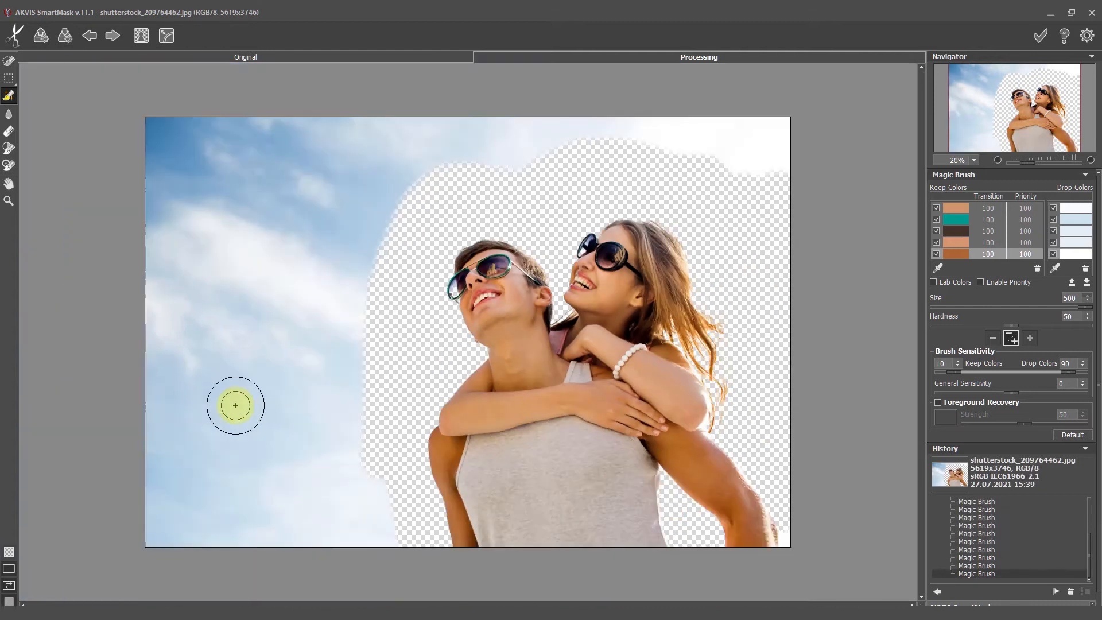
Outline all the remaining sky around the cutout with a closed Polygonal Lasso selection
{"action": "left_click", "coordinate": [9, 78]}
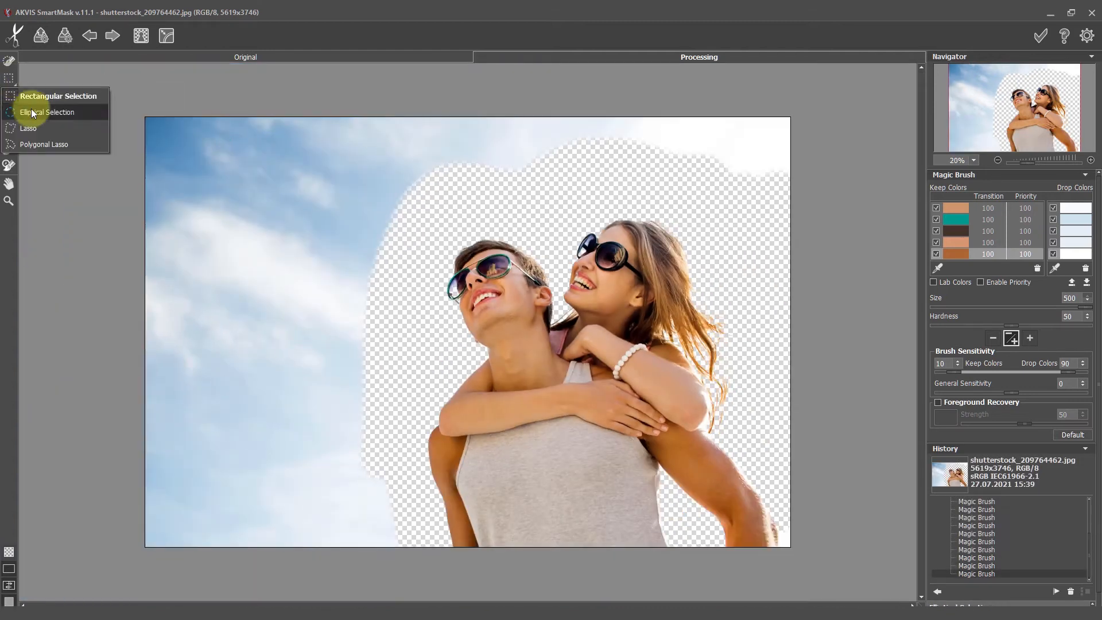
{"action": "left_click", "coordinate": [35, 140]}
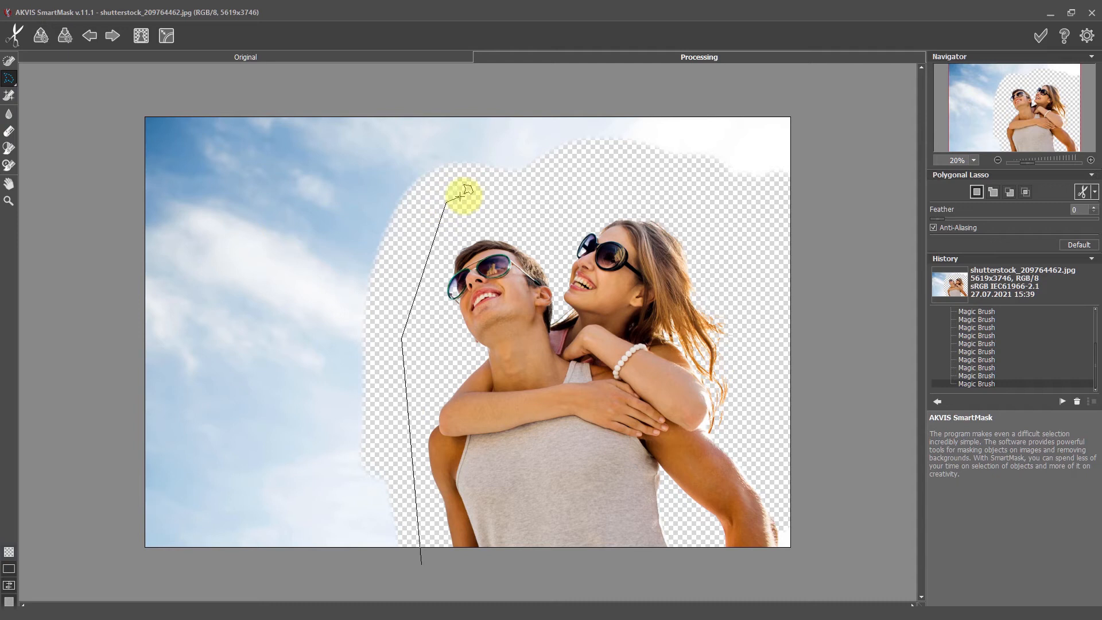
{"action": "left_click", "coordinate": [807, 217]}
{"action": "left_click", "coordinate": [812, 93]}
{"action": "left_click", "coordinate": [120, 105]}
{"action": "left_click", "coordinate": [101, 586]}
{"action": "left_click", "coordinate": [420, 563]}
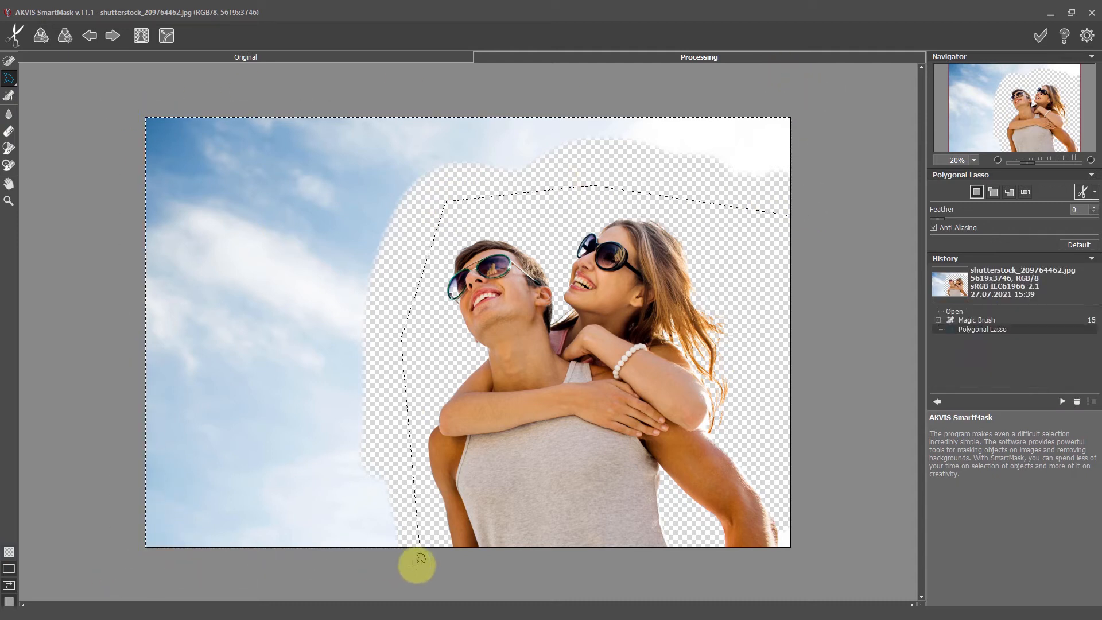
Remove the selected sky area and deselect
{"action": "left_click", "coordinate": [1094, 192]}
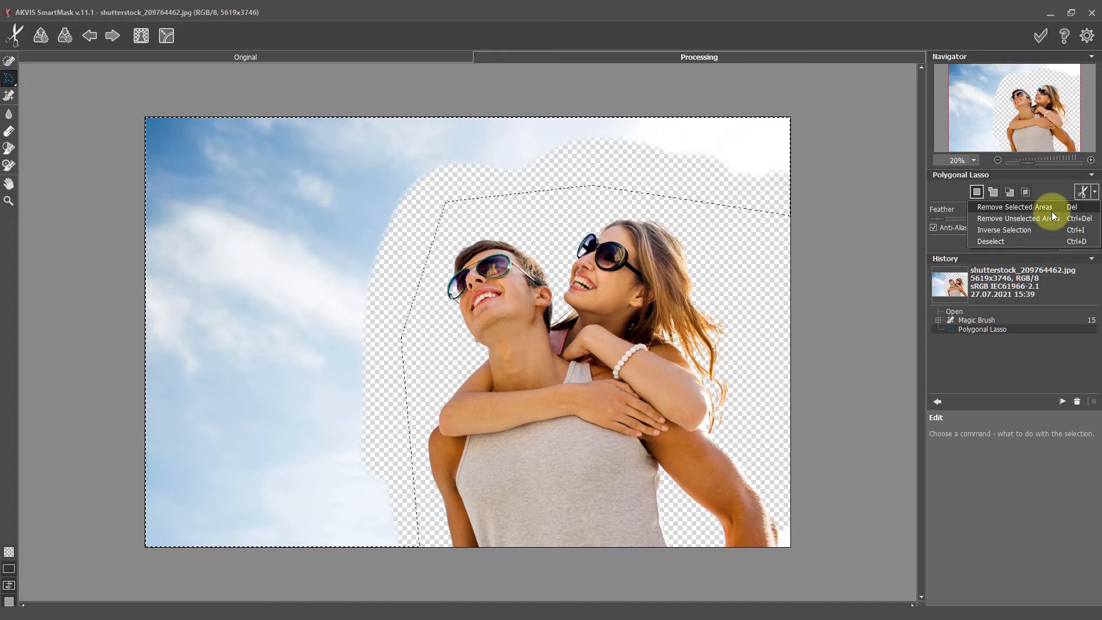
{"action": "left_click", "coordinate": [1052, 211]}
{"action": "key", "text": "ctrl+d"}
Start Refine Edges on the cutout and paint with its edge brush over the man's hair outline
{"action": "scroll", "coordinate": [670, 251], "scroll_direction": "up", "scroll_amount": 3}
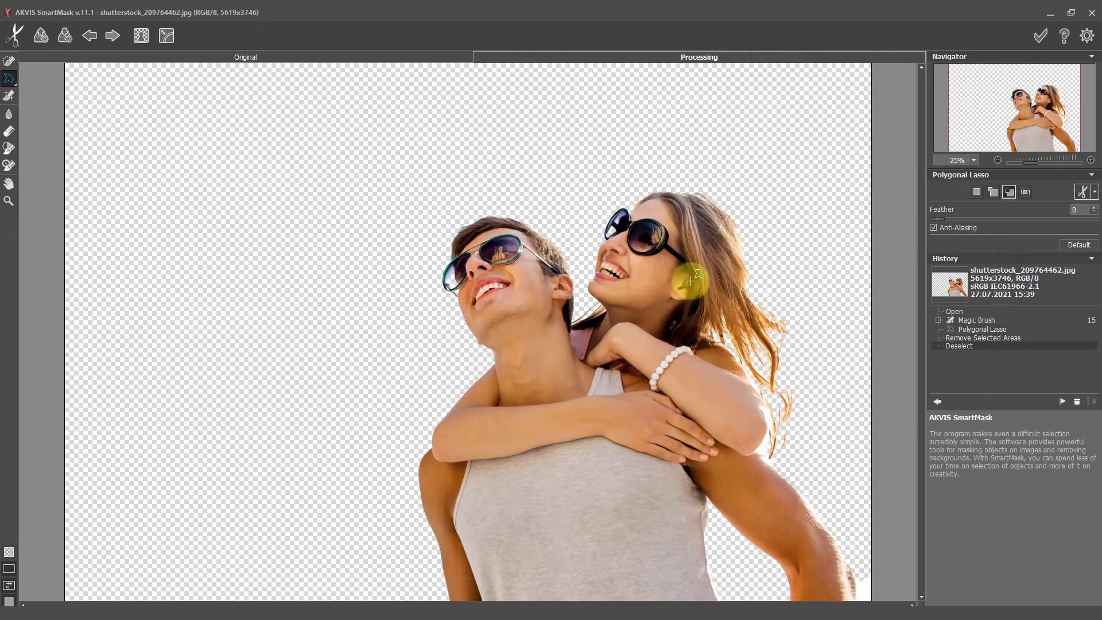
{"action": "left_click", "coordinate": [167, 36]}
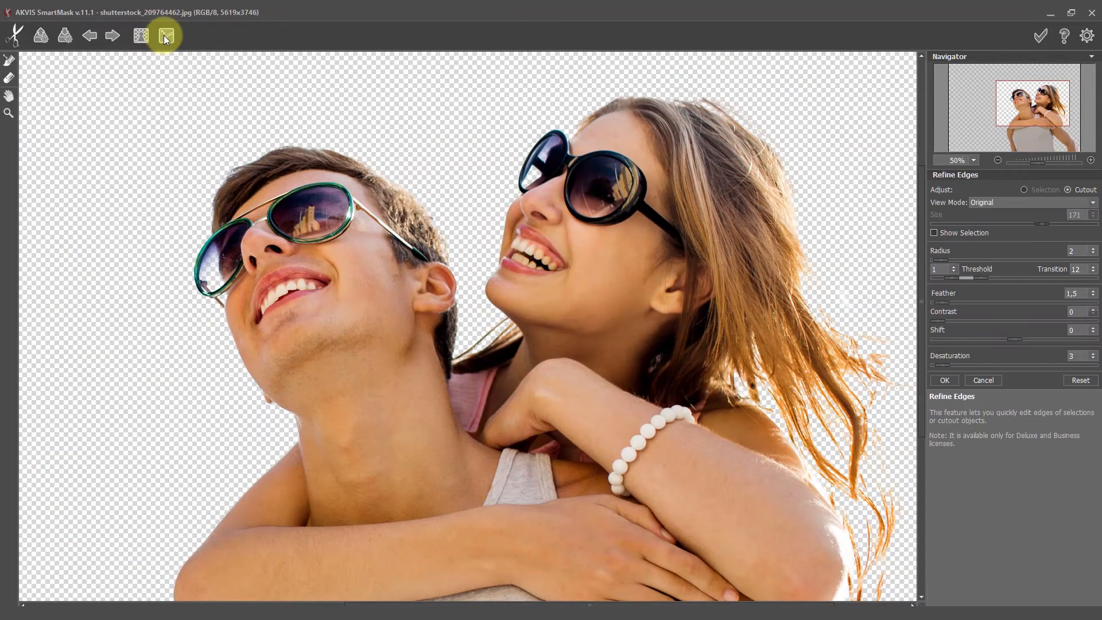
{"action": "left_click", "coordinate": [8, 60]}
{"action": "mouse_move", "coordinate": [223, 185]}
{"action": "left_mouse_down"}
{"action": "mouse_move", "coordinate": [253, 154]}
{"action": "mouse_move", "coordinate": [361, 143]}
{"action": "mouse_move", "coordinate": [420, 189]}
{"action": "mouse_move", "coordinate": [452, 245]}
{"action": "left_mouse_up"}
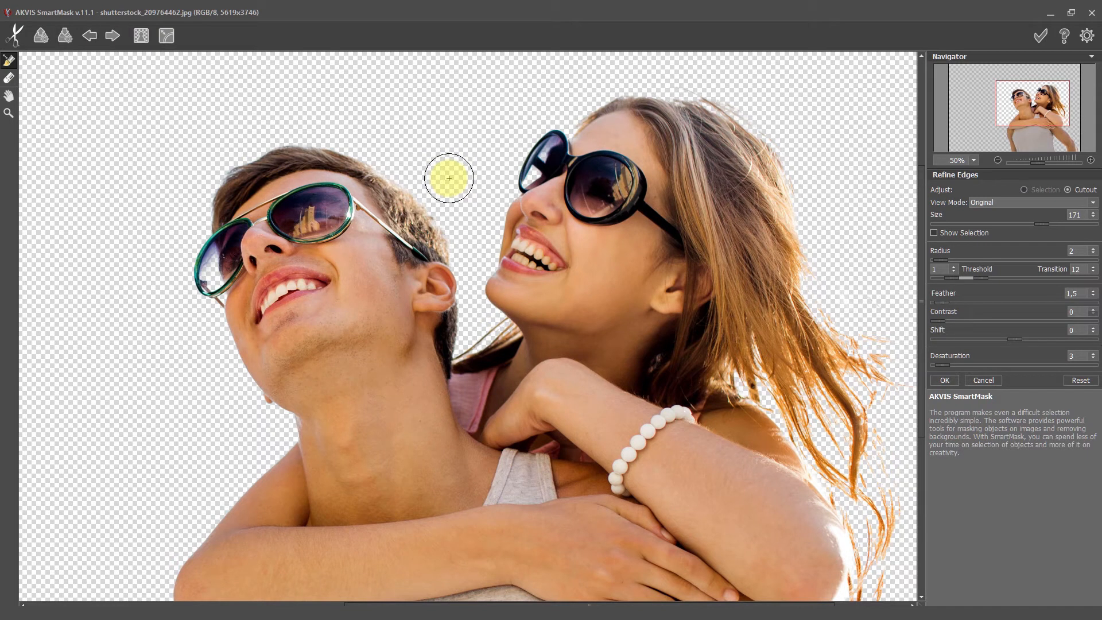
Paint the edge brush over the top and back of the woman's hair, continuing down to her loose strands
{"action": "mouse_move", "coordinate": [660, 90]}
{"action": "left_mouse_down"}
{"action": "mouse_move", "coordinate": [719, 110]}
{"action": "mouse_move", "coordinate": [786, 185]}
{"action": "mouse_move", "coordinate": [796, 241]}
{"action": "mouse_move", "coordinate": [729, 105]}
{"action": "mouse_move", "coordinate": [665, 84]}
{"action": "mouse_move", "coordinate": [582, 93]}
{"action": "left_mouse_up"}
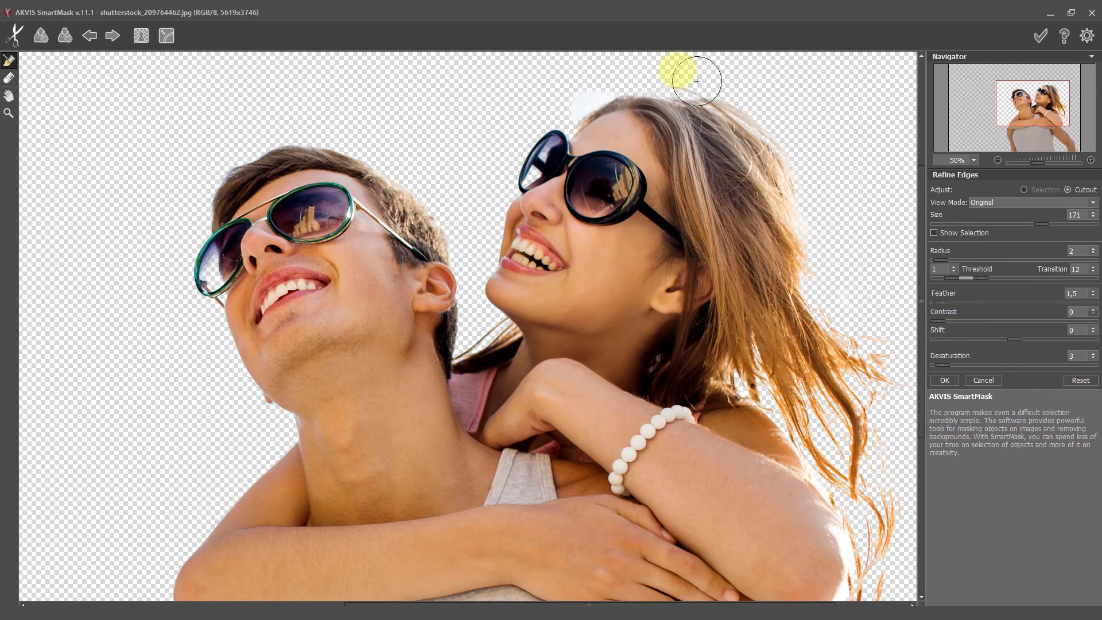
{"action": "mouse_move", "coordinate": [786, 197]}
{"action": "left_mouse_down"}
{"action": "mouse_move", "coordinate": [886, 356]}
{"action": "mouse_move", "coordinate": [894, 407]}
{"action": "mouse_move", "coordinate": [681, 258]}
{"action": "mouse_move", "coordinate": [677, 244]}
{"action": "left_mouse_up"}
{"action": "key", "text": "space"}
{"action": "mouse_move", "coordinate": [759, 190]}
{"action": "left_mouse_down"}
{"action": "mouse_move", "coordinate": [728, 187]}
{"action": "mouse_move", "coordinate": [742, 421]}
{"action": "mouse_move", "coordinate": [728, 440]}
{"action": "mouse_move", "coordinate": [711, 298]}
{"action": "mouse_move", "coordinate": [629, 202]}
{"action": "mouse_move", "coordinate": [635, 167]}
{"action": "mouse_move", "coordinate": [677, 197]}
{"action": "mouse_move", "coordinate": [735, 344]}
{"action": "left_mouse_up"}
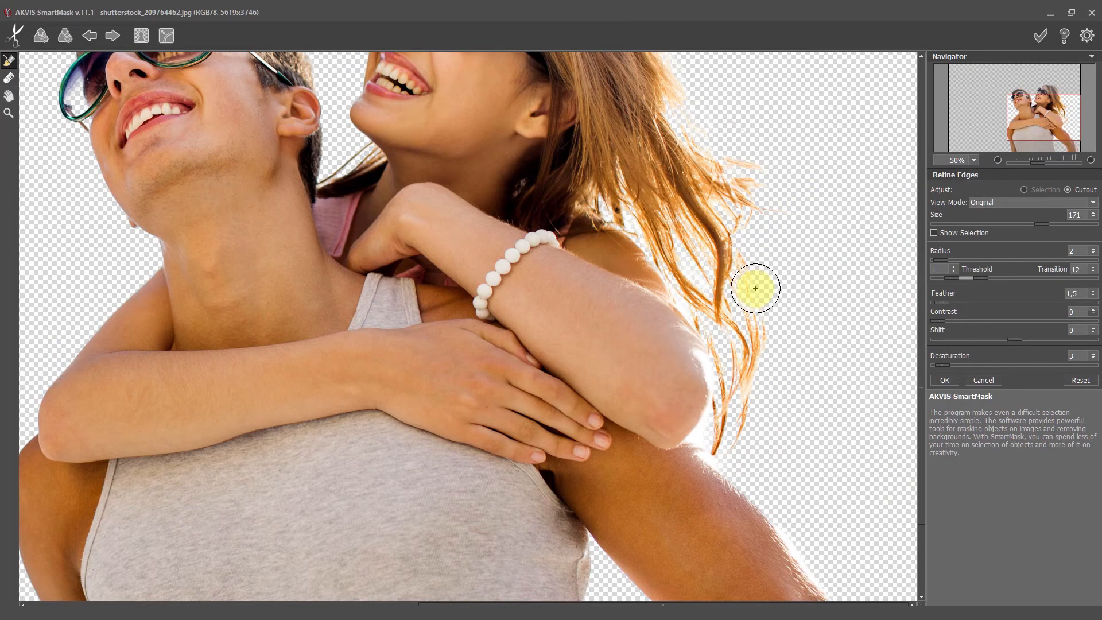
Brush over the flyaway strands beside the woman's shoulder and elbow to refine their edges
{"action": "scroll", "coordinate": [764, 284], "scroll_direction": "up", "scroll_amount": 3}
{"action": "scroll", "coordinate": [764, 285], "scroll_direction": "down", "scroll_amount": 2}
{"action": "mouse_move", "coordinate": [642, 102]}
{"action": "left_mouse_down"}
{"action": "mouse_move", "coordinate": [730, 141]}
{"action": "mouse_move", "coordinate": [739, 120]}
{"action": "mouse_move", "coordinate": [744, 184]}
{"action": "left_mouse_up"}
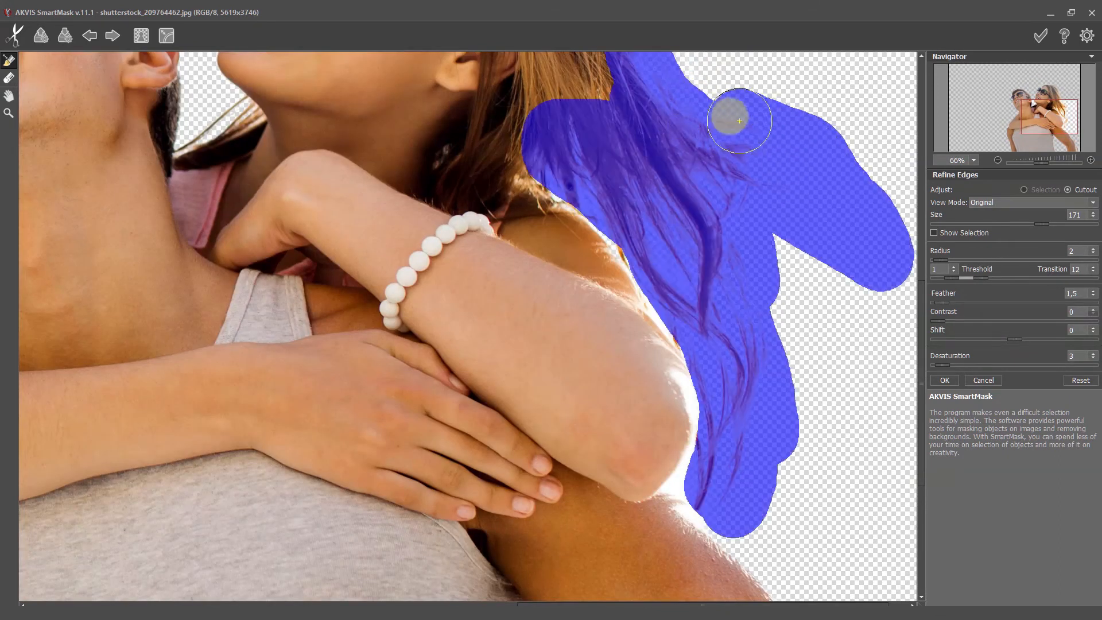
{"action": "scroll", "coordinate": [745, 184], "scroll_direction": "up", "scroll_amount": 4}
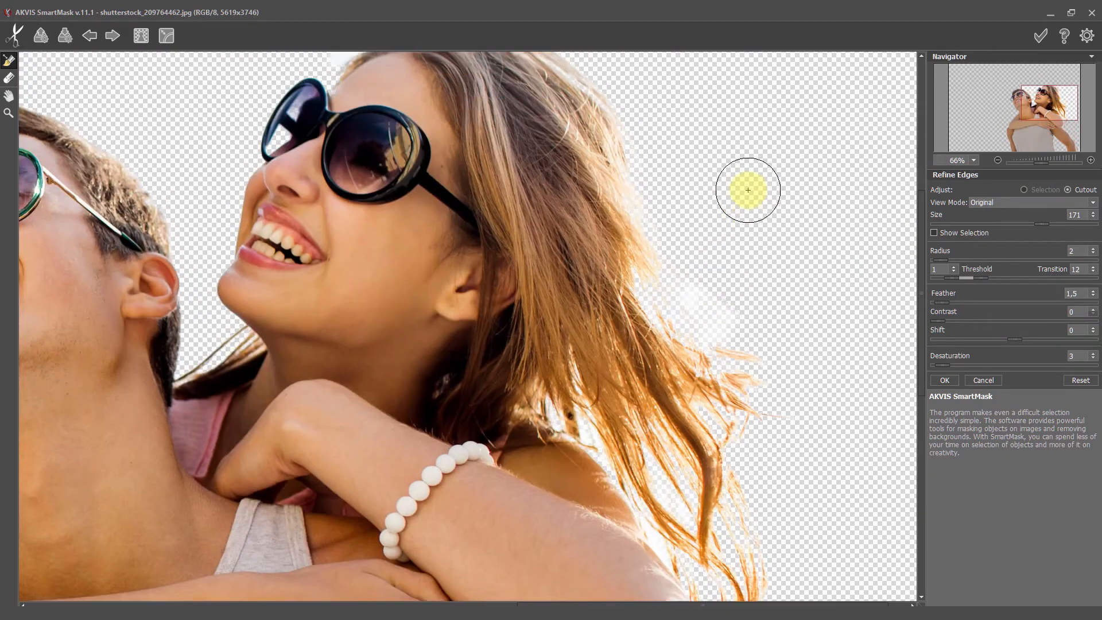
Brush the refinement over the haze beside the woman's hair, and erase the white halo in front of her forehead
{"action": "mouse_move", "coordinate": [575, 214]}
{"action": "left_mouse_down"}
{"action": "mouse_move", "coordinate": [662, 263]}
{"action": "mouse_move", "coordinate": [635, 286]}
{"action": "mouse_move", "coordinate": [766, 434]}
{"action": "left_mouse_up"}
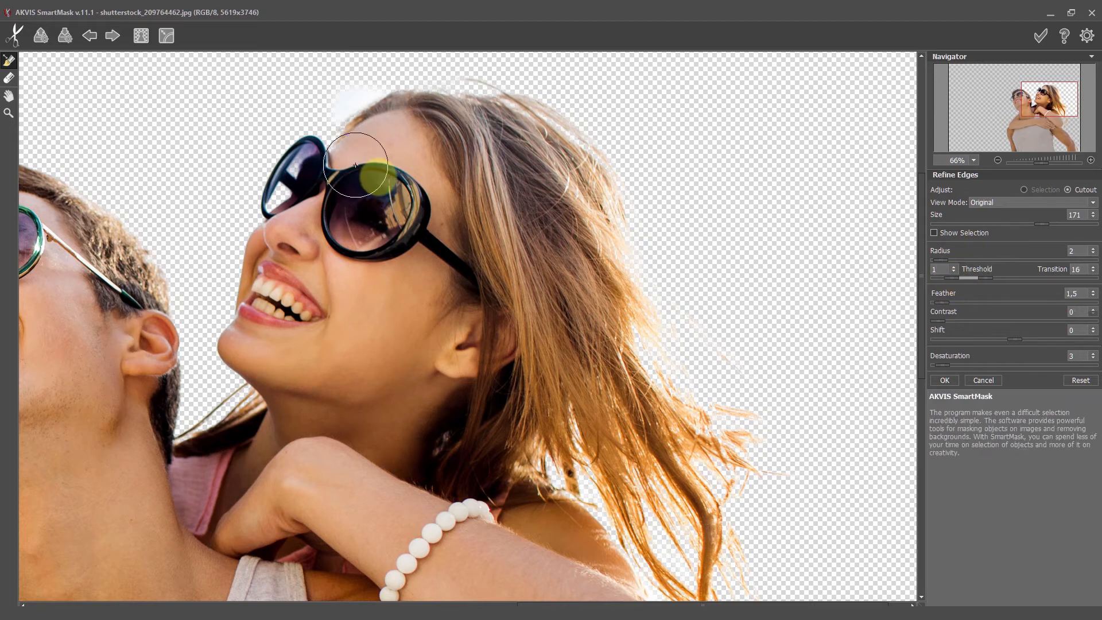
{"action": "left_click", "coordinate": [12, 76]}
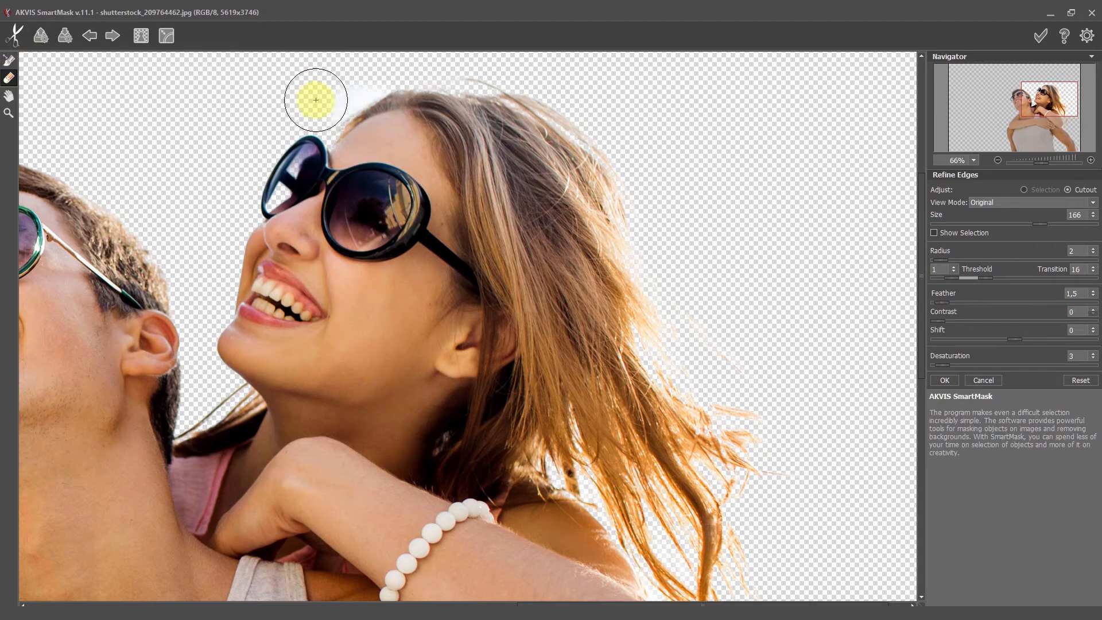
{"action": "left_click_drag", "start_coordinate": [316, 100], "coordinate": [325, 94]}
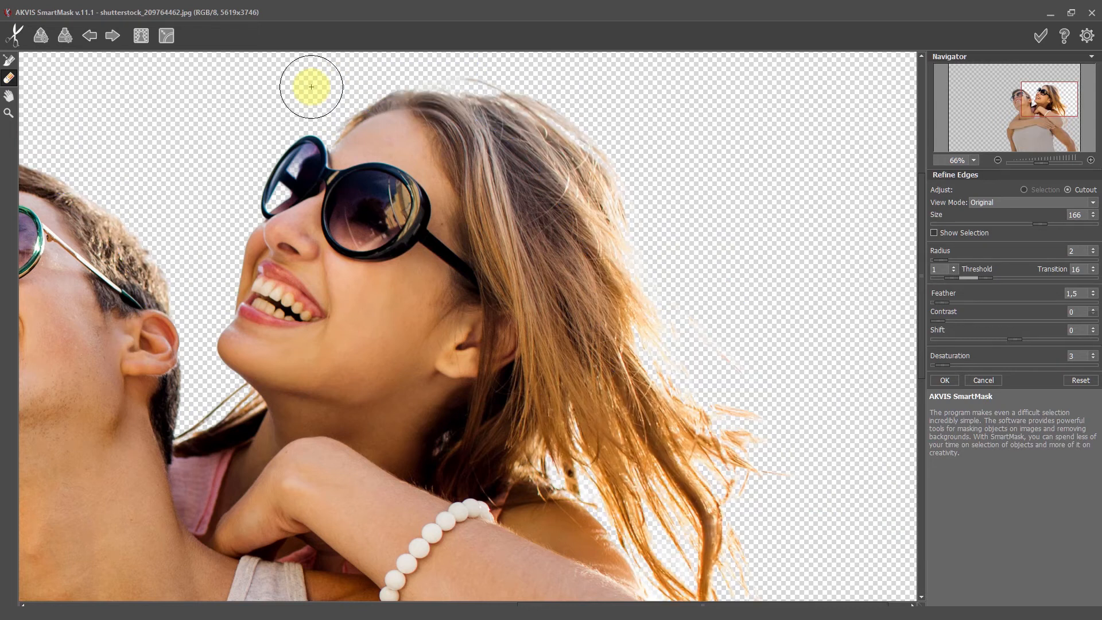
Accept the refined cutout edges and apply the SmartMask result, returning to the layered image in AliveColors
{"action": "scroll", "coordinate": [311, 87], "scroll_direction": "down", "scroll_amount": 3}
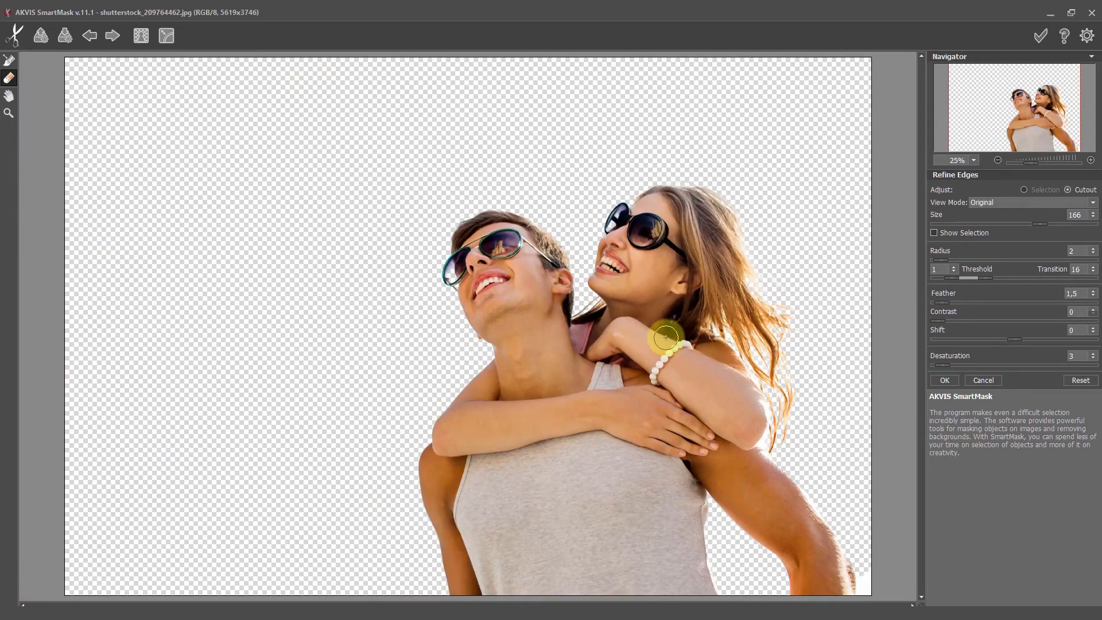
{"action": "left_click", "coordinate": [945, 381]}
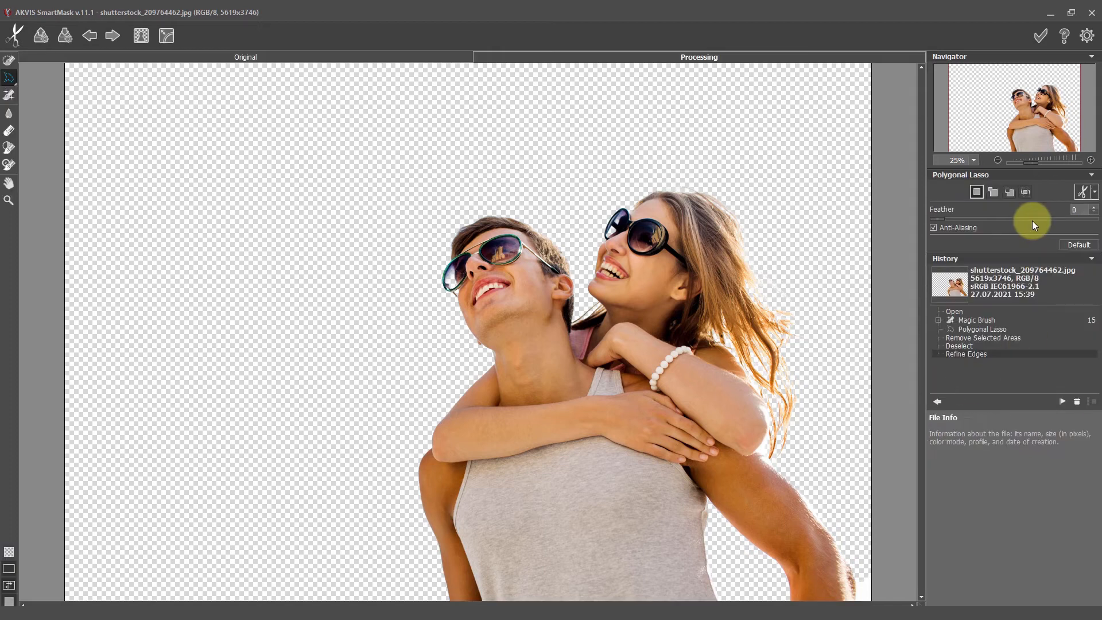
{"action": "left_click", "coordinate": [1041, 37]}
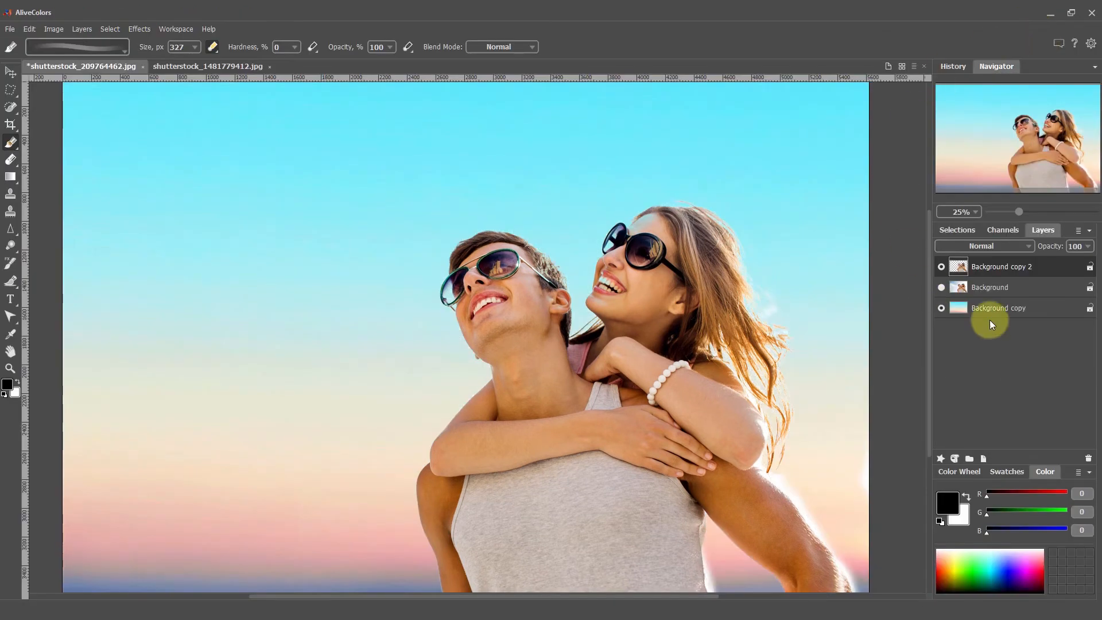
Load the alpha channel of the Background copy 2 layer as a selection and create a layer mask from it
{"action": "right_click", "coordinate": [956, 270]}
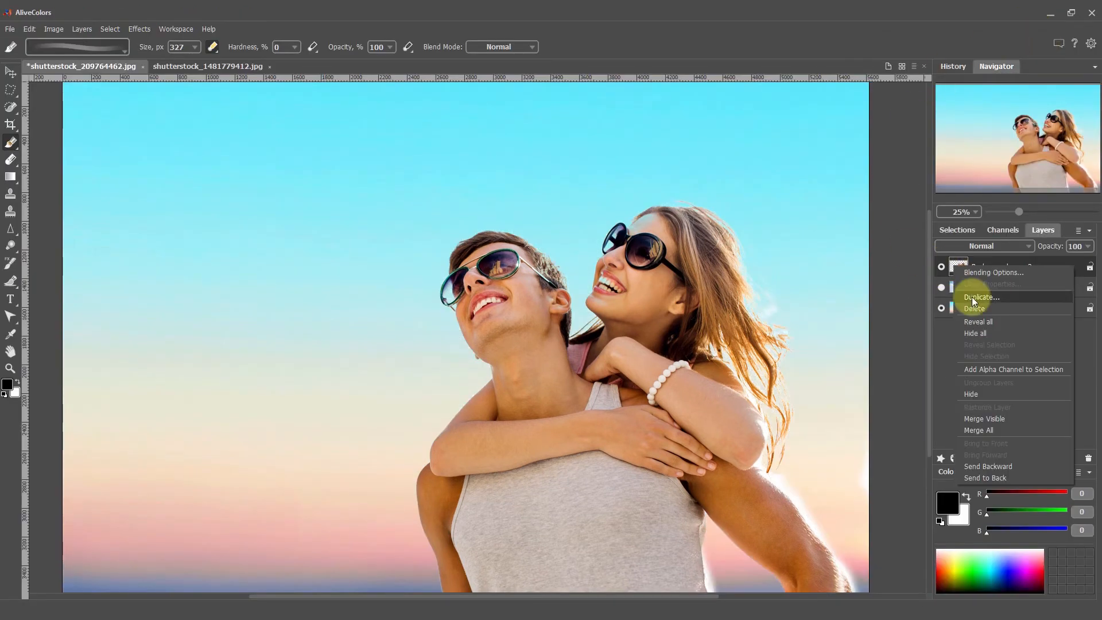
{"action": "left_click", "coordinate": [984, 373]}
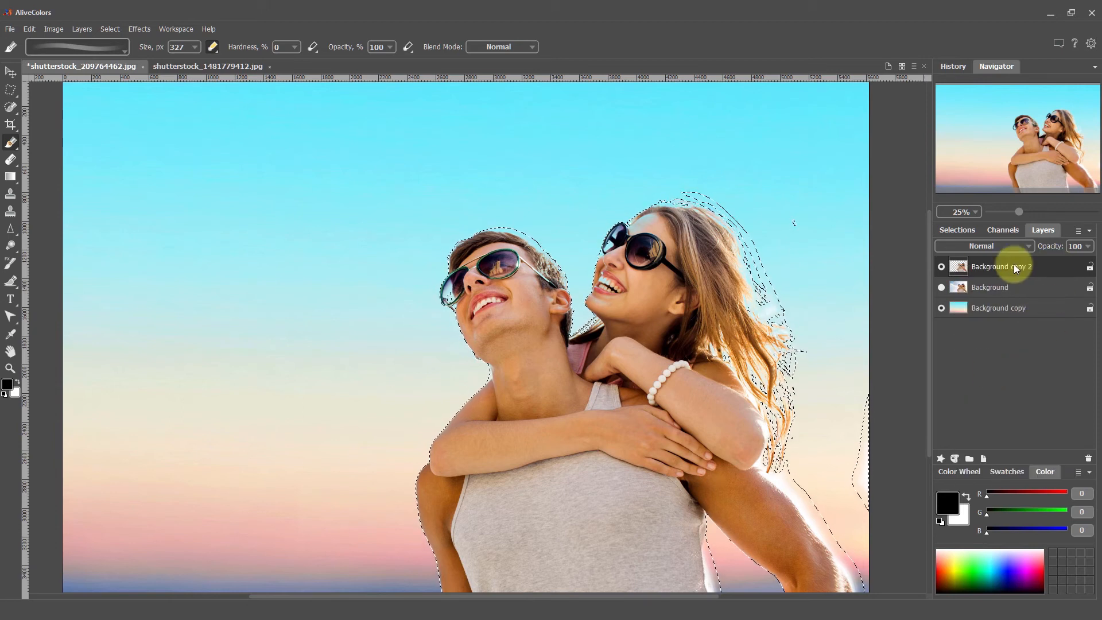
{"action": "left_click", "coordinate": [954, 458]}
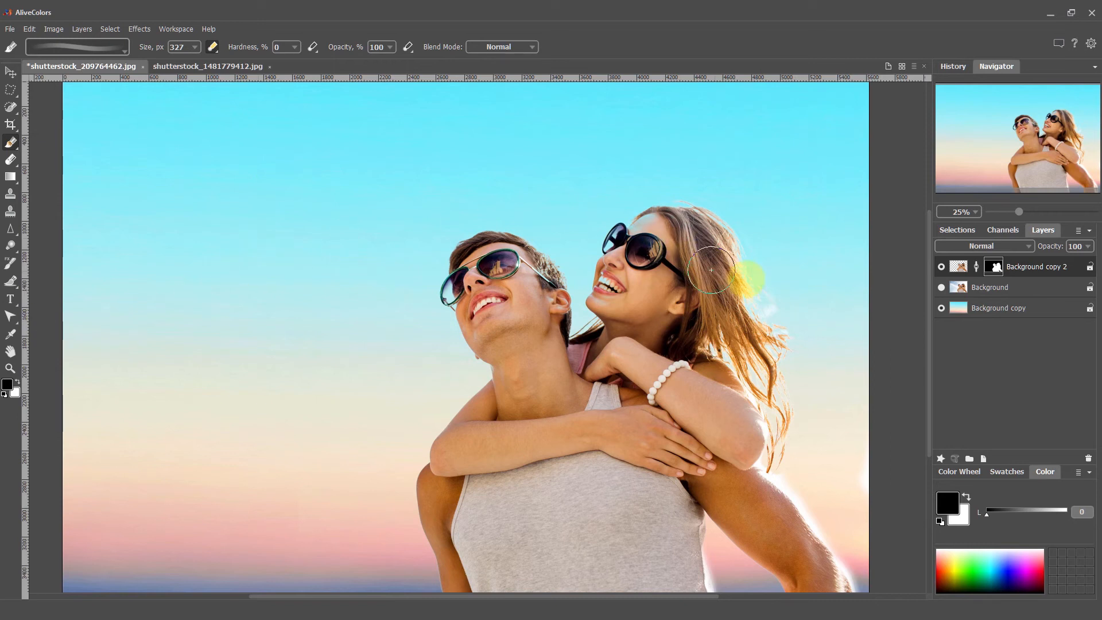
Set the brush opacity to 19% and paint black on the mask over the white haze around the woman's hair
{"action": "right_click", "coordinate": [804, 280]}
{"action": "left_click_drag", "start_coordinate": [864, 347], "coordinate": [839, 352]}
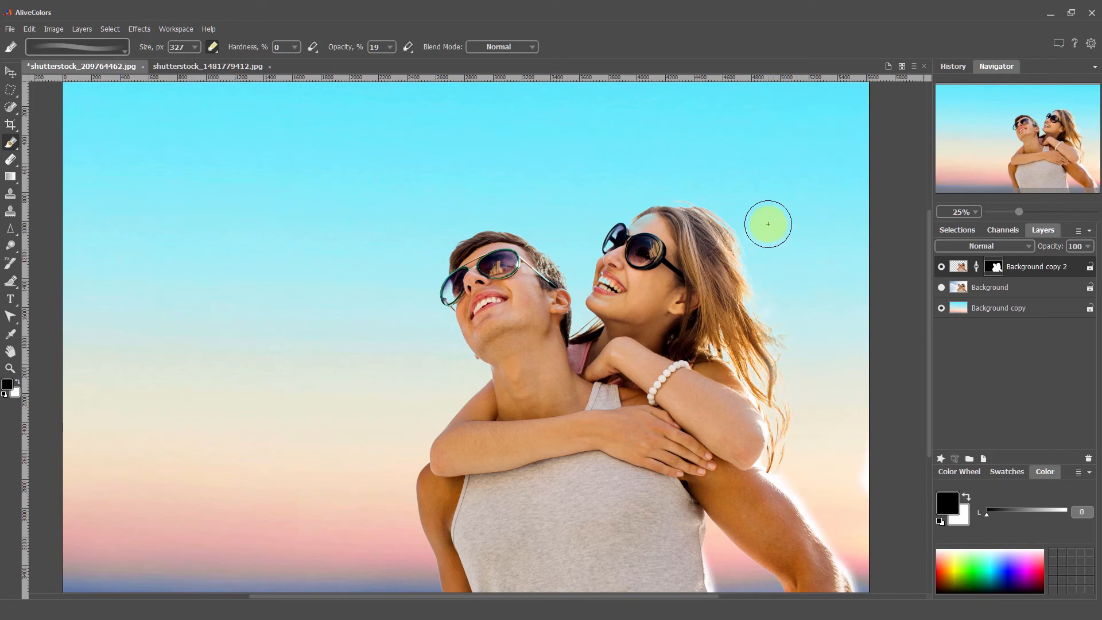
{"action": "scroll", "coordinate": [813, 327], "scroll_direction": "up", "scroll_amount": 4}
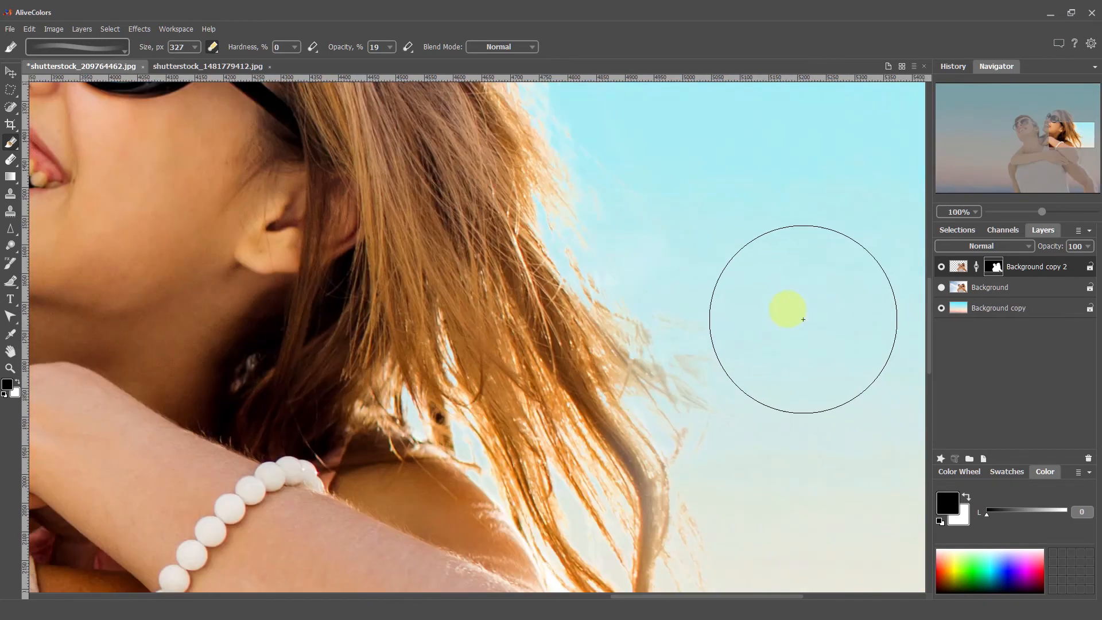
{"action": "scroll", "coordinate": [798, 391], "scroll_direction": "down", "scroll_amount": 4}
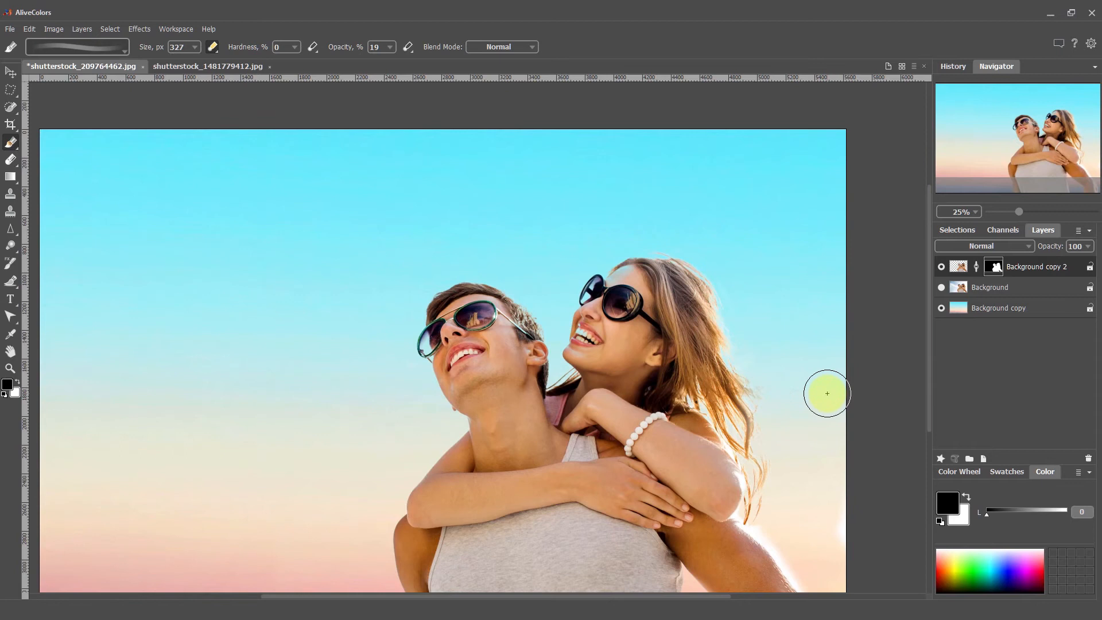
{"action": "scroll", "coordinate": [827, 394], "scroll_direction": "down", "scroll_amount": 1}
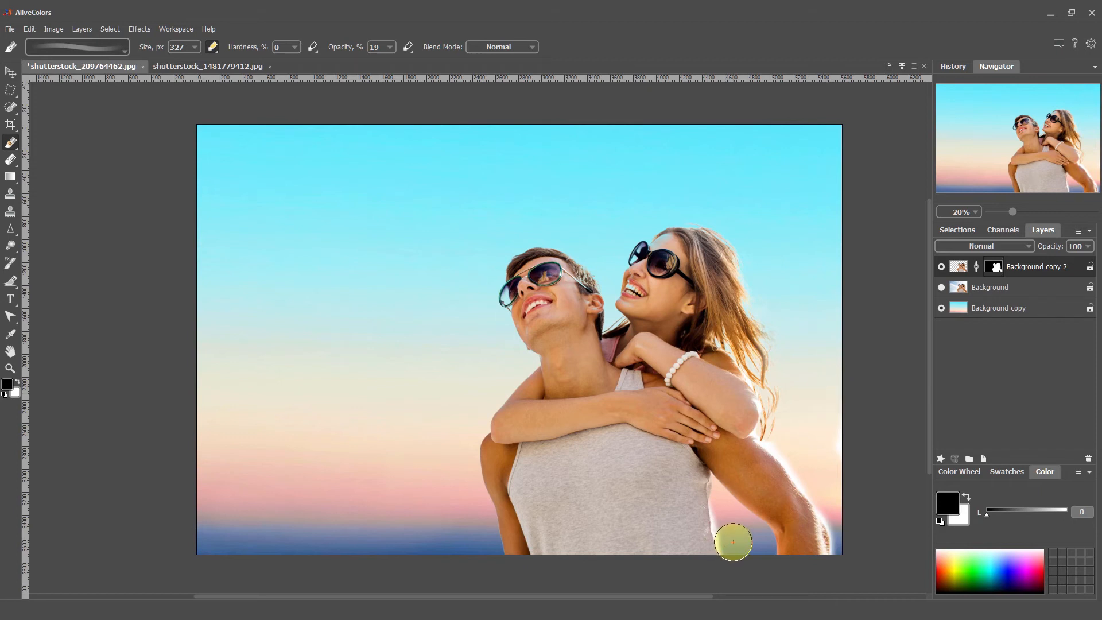
Set the brush to 86 px and 74% opacity, then mask out the white fringe beside the man's tank top under his arm
{"action": "scroll", "coordinate": [733, 541], "scroll_direction": "up", "scroll_amount": 5}
{"action": "right_click", "coordinate": [728, 492]}
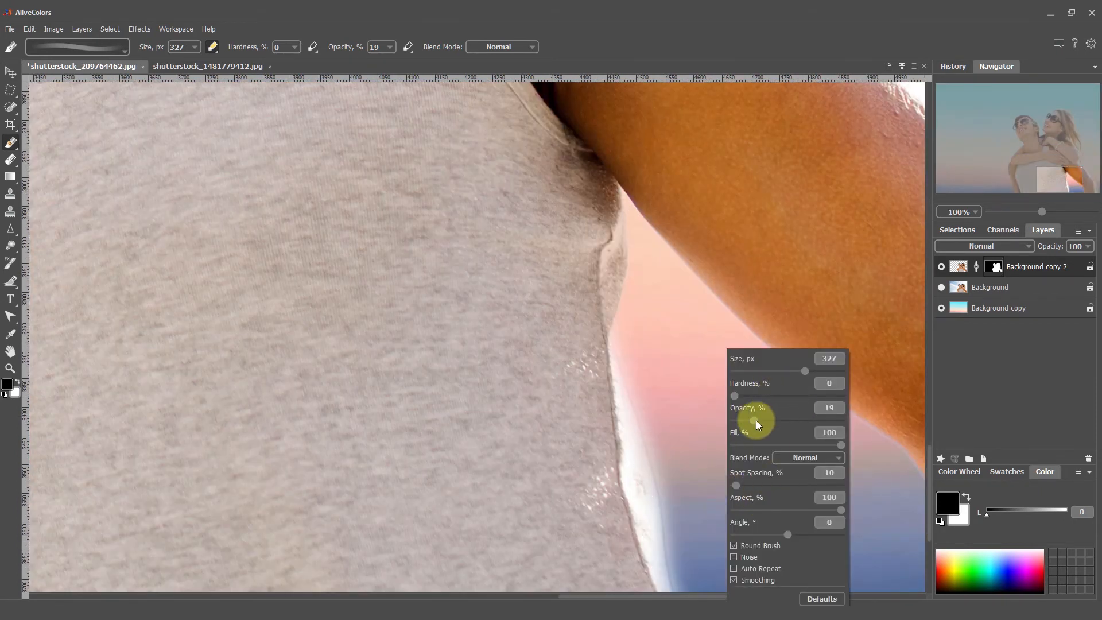
{"action": "left_click_drag", "start_coordinate": [811, 425], "coordinate": [812, 425]}
{"action": "left_click_drag", "start_coordinate": [808, 370], "coordinate": [755, 369]}
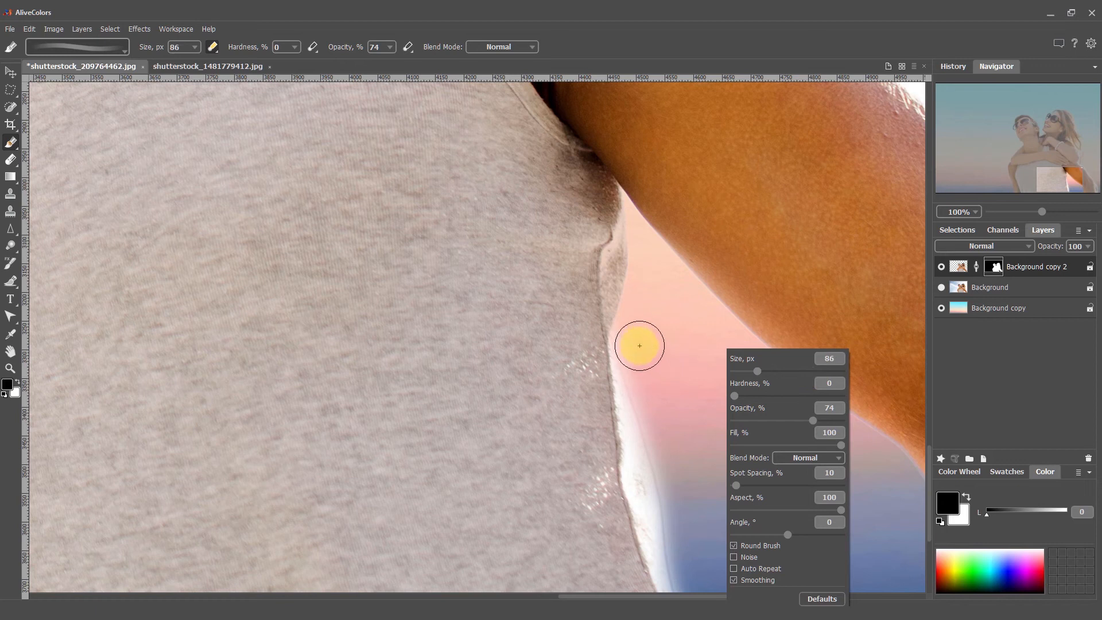
{"action": "mouse_move", "coordinate": [645, 412]}
{"action": "left_mouse_down"}
{"action": "mouse_move", "coordinate": [676, 557]}
{"action": "mouse_move", "coordinate": [657, 394]}
{"action": "mouse_move", "coordinate": [640, 354]}
{"action": "mouse_move", "coordinate": [681, 527]}
{"action": "left_mouse_up"}
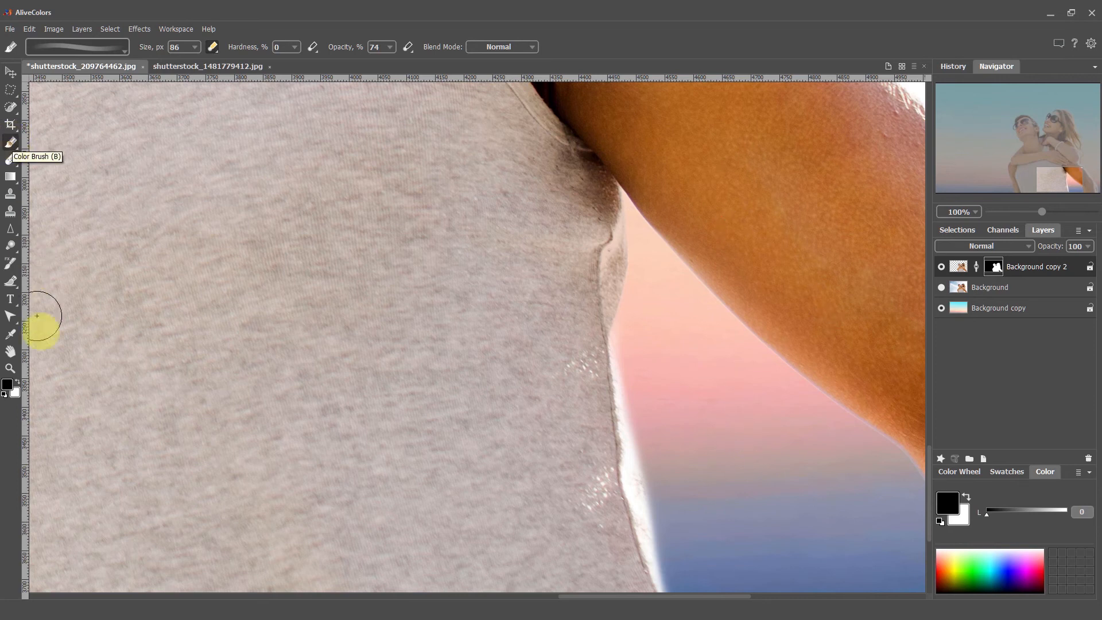
Paint black on the mask along the outer edge of the man's arm and over the white patch at the image border
{"action": "left_click", "coordinate": [16, 381]}
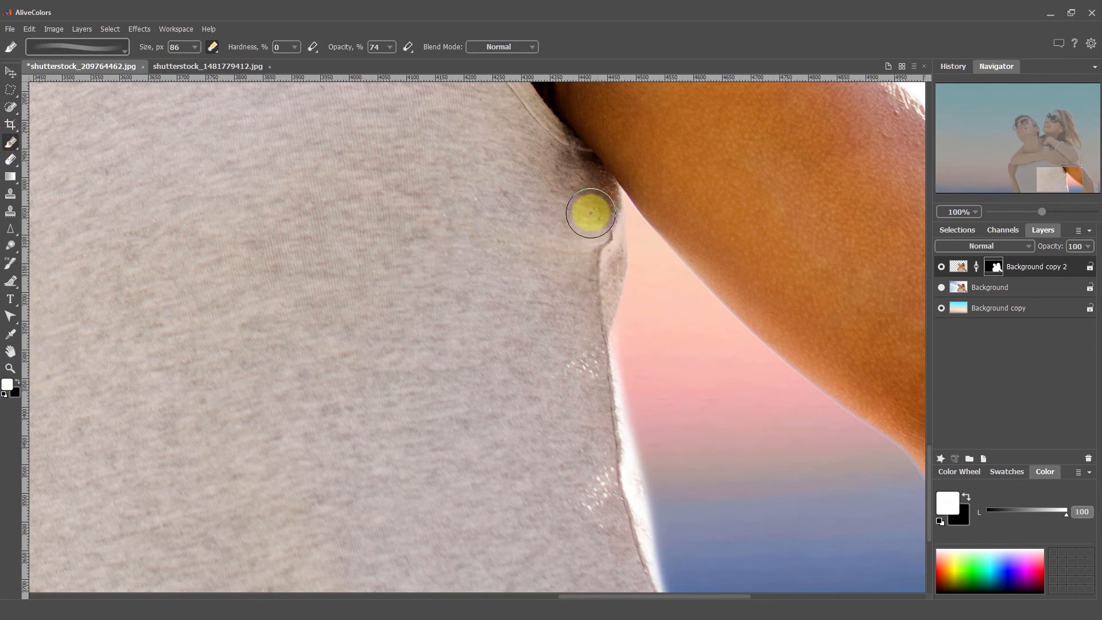
{"action": "scroll", "coordinate": [544, 313], "scroll_direction": "down", "scroll_amount": 1}
{"action": "left_click_drag", "start_coordinate": [772, 242], "coordinate": [480, 293]}
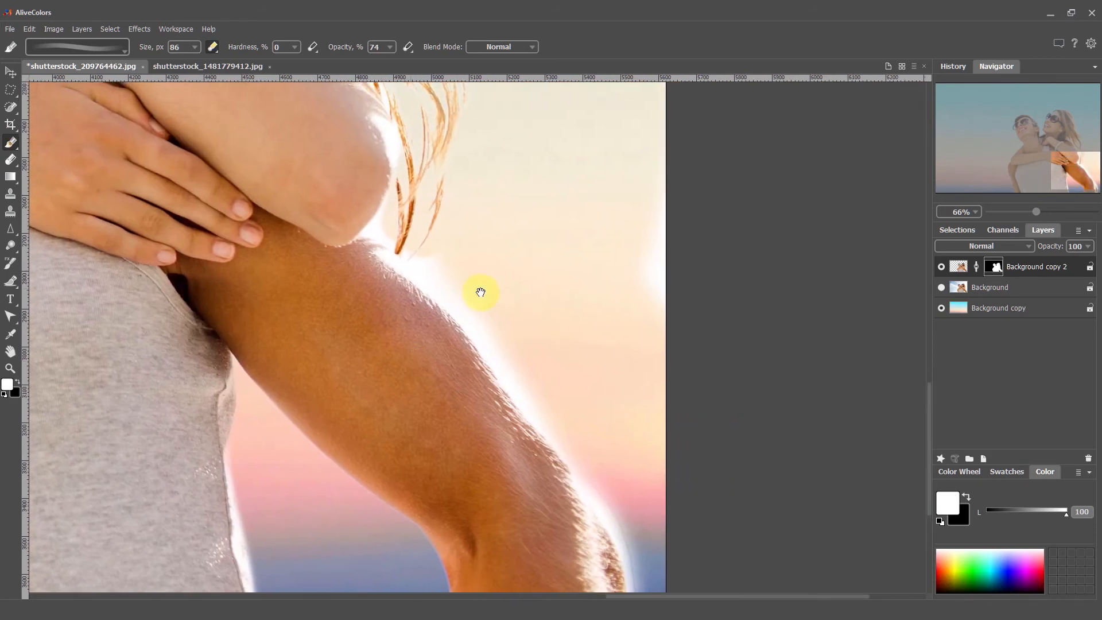
{"action": "left_click", "coordinate": [18, 381]}
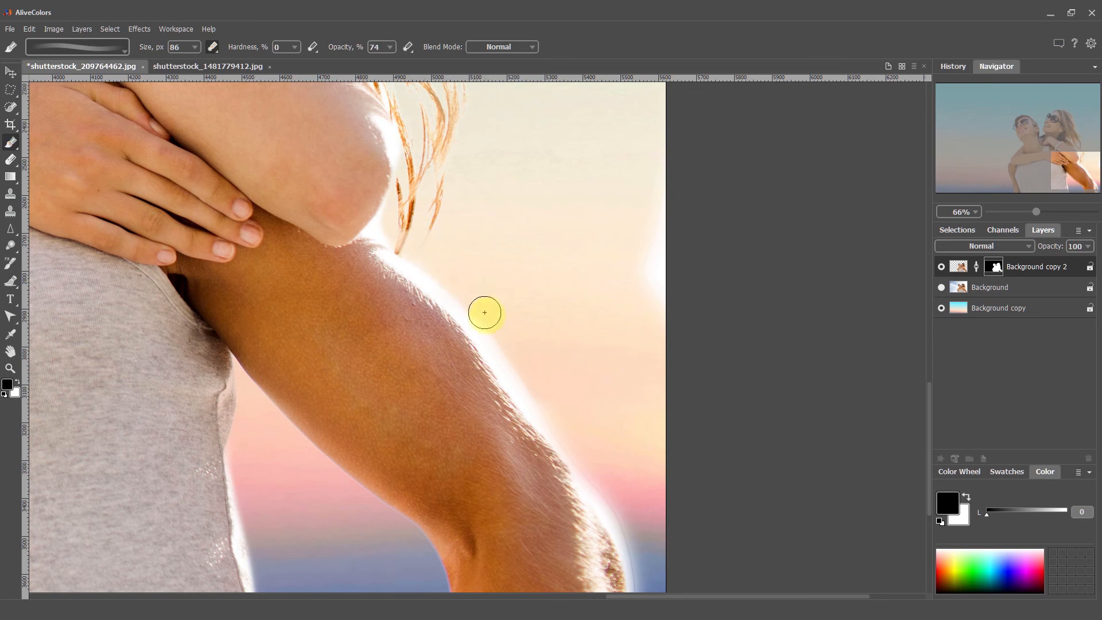
{"action": "mouse_move", "coordinate": [549, 418]}
{"action": "left_mouse_down"}
{"action": "mouse_move", "coordinate": [618, 505]}
{"action": "mouse_move", "coordinate": [640, 579]}
{"action": "left_mouse_up"}
{"action": "left_click_drag", "start_coordinate": [599, 467], "coordinate": [644, 573]}
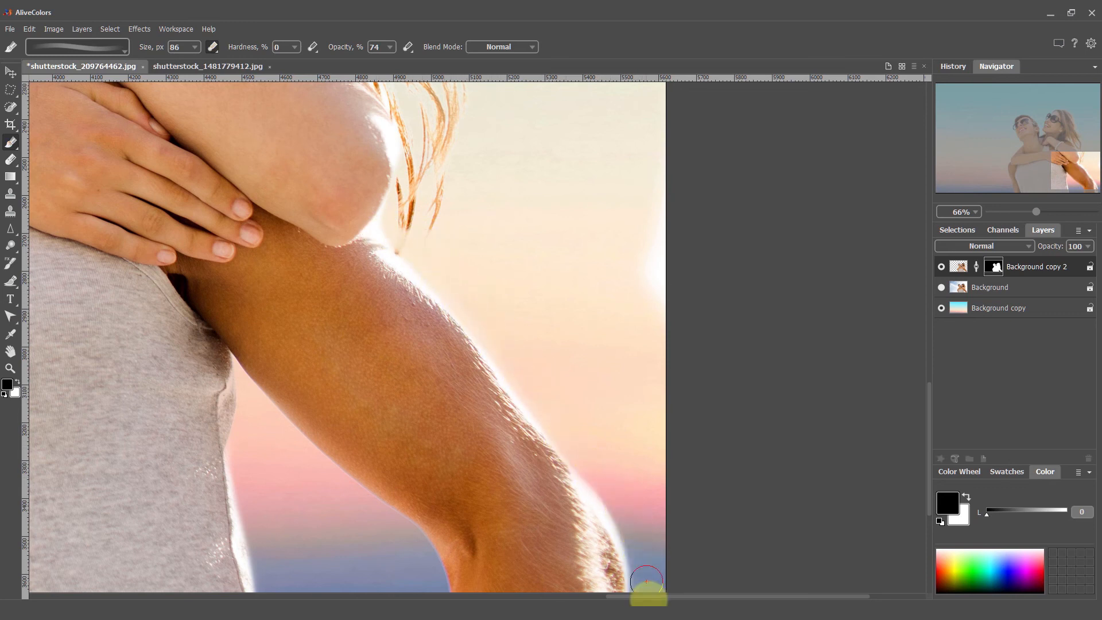
{"action": "left_click_drag", "start_coordinate": [643, 191], "coordinate": [650, 189]}
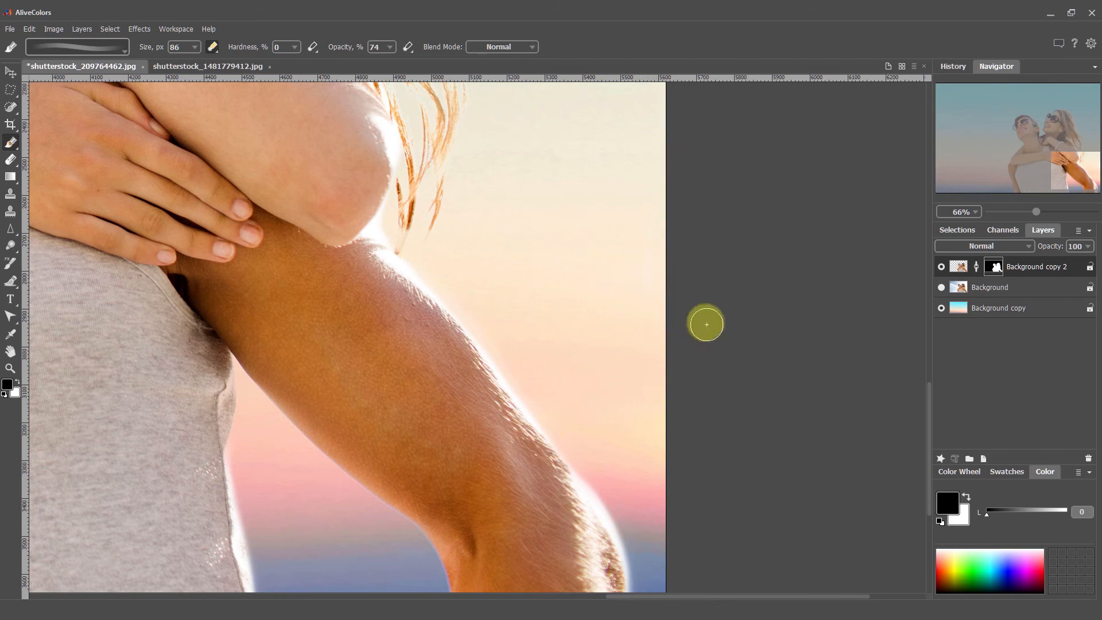
Fit the whole image in the window to review the couple against the new sky
{"action": "scroll", "coordinate": [628, 348], "scroll_direction": "down", "scroll_amount": 5}
{"action": "scroll", "coordinate": [377, 388], "scroll_direction": "up", "scroll_amount": 1}
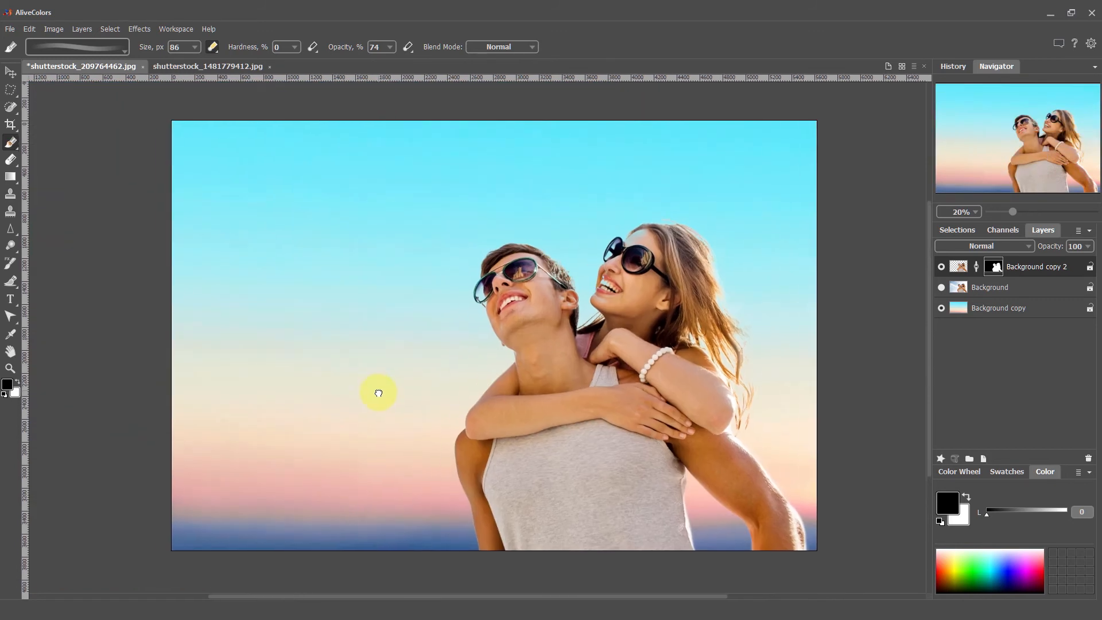
{"action": "double_click", "coordinate": [11, 368]}
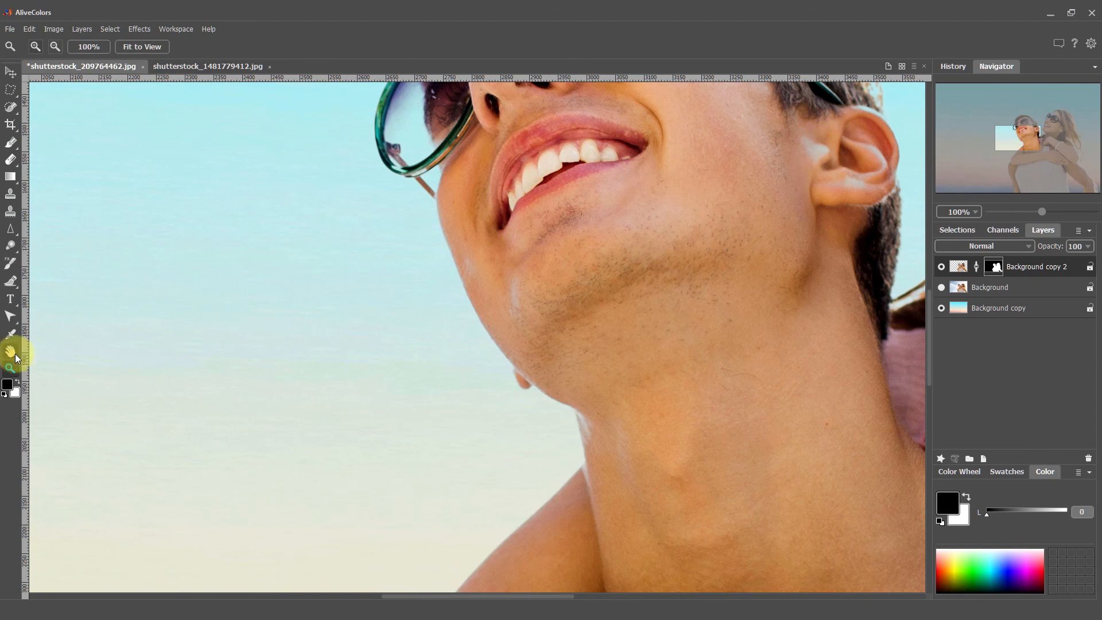
{"action": "double_click", "coordinate": [14, 354]}
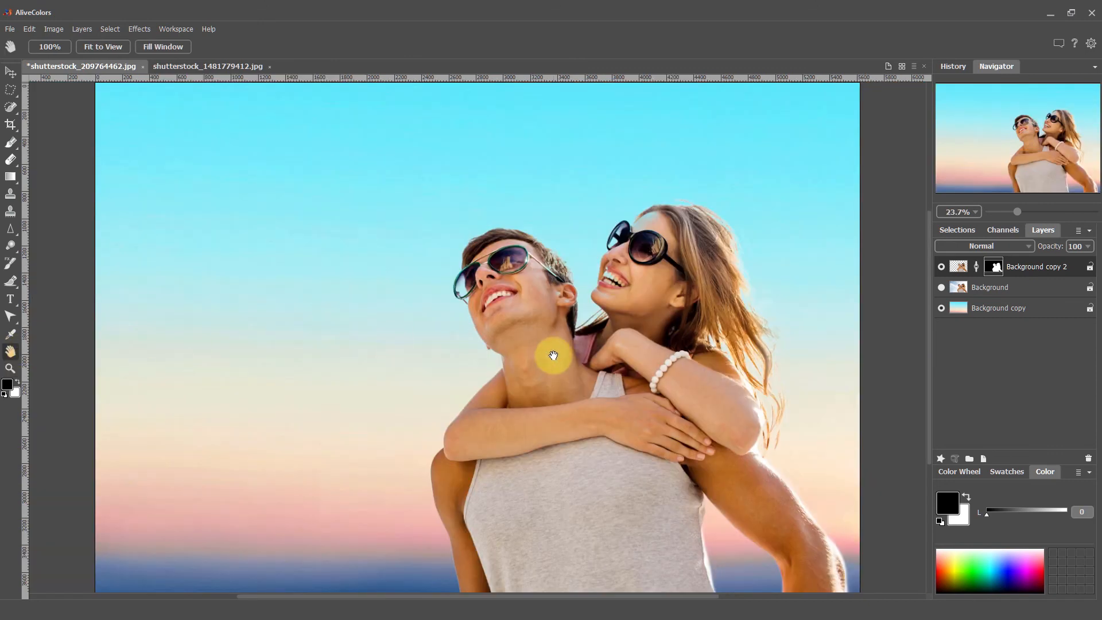